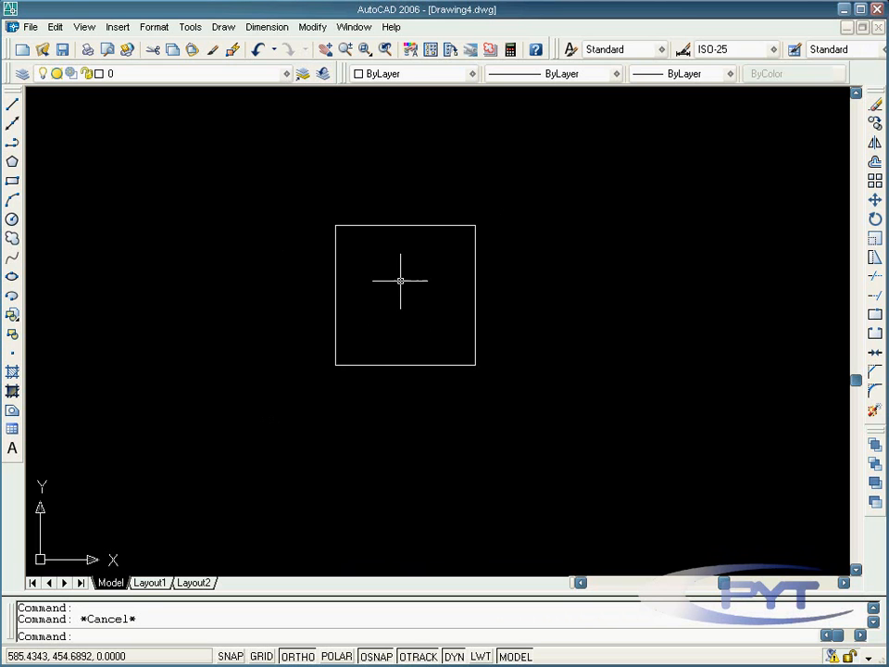
Step: Select the square's top, left and right edges one after another to check whether they are separate objects, and clear the selection
{"action": "left_click", "coordinate": [401, 224]}
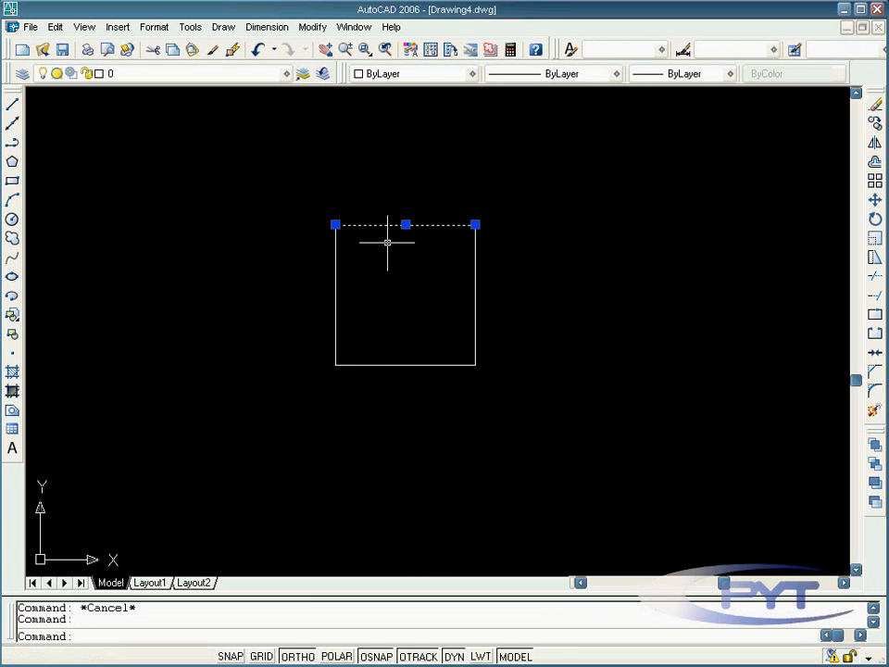
{"action": "left_click", "coordinate": [336, 289]}
{"action": "left_click", "coordinate": [475, 307]}
{"action": "key", "text": "Escape"}
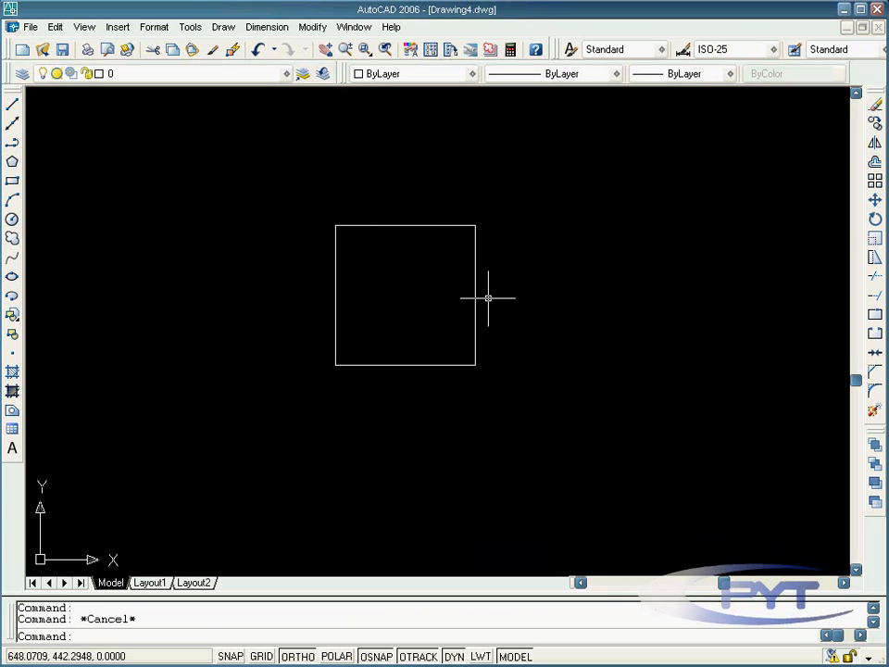
Step: Convert the square's right edge into a polyline with PEDIT and join all four edges into a single polyline
{"action": "type", "text": "pedit"}
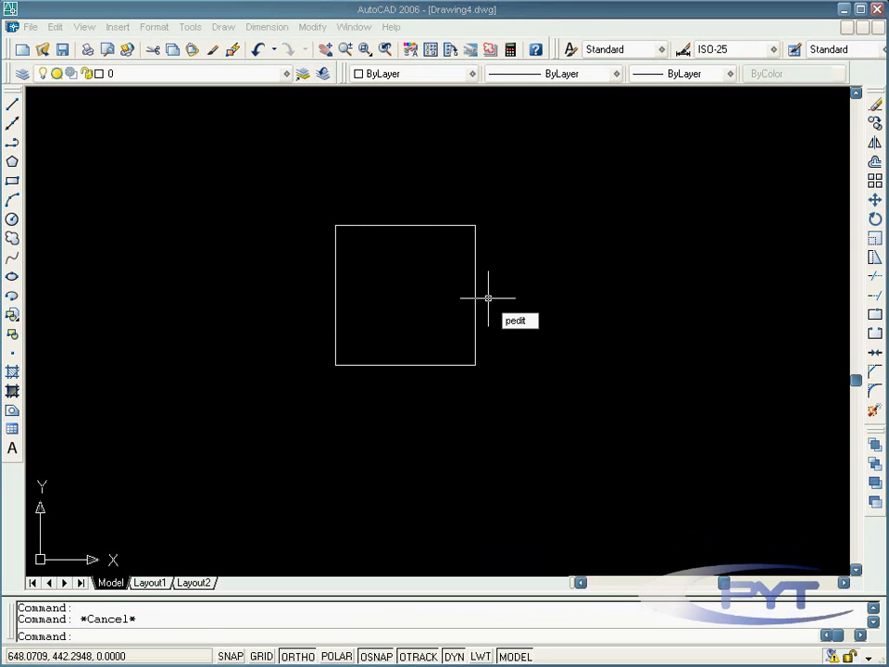
{"action": "key", "text": "Return"}
{"action": "left_click", "coordinate": [472, 294]}
{"action": "left_click", "coordinate": [473, 294]}
{"action": "key", "text": "Return"}
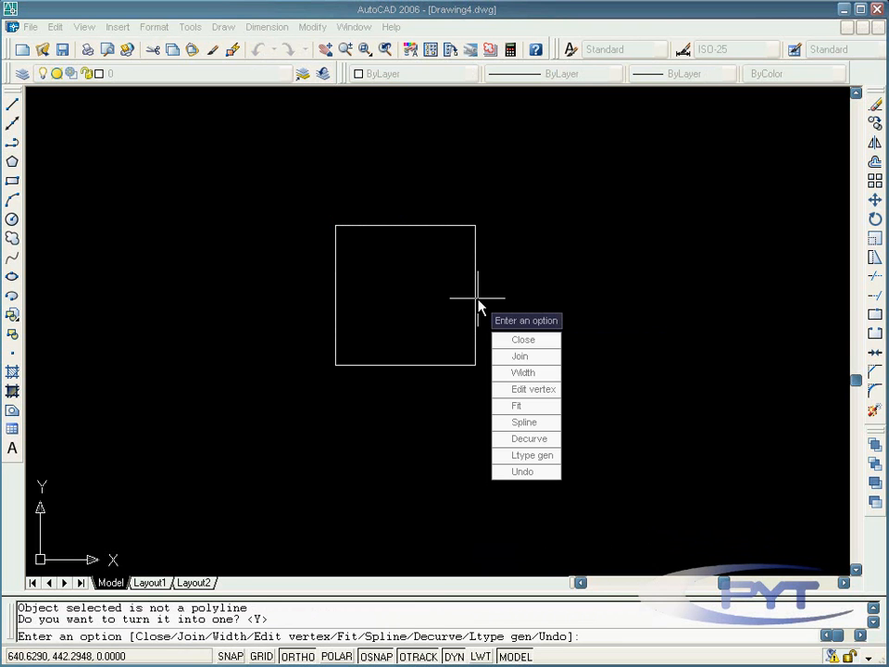
{"action": "left_click", "coordinate": [514, 356]}
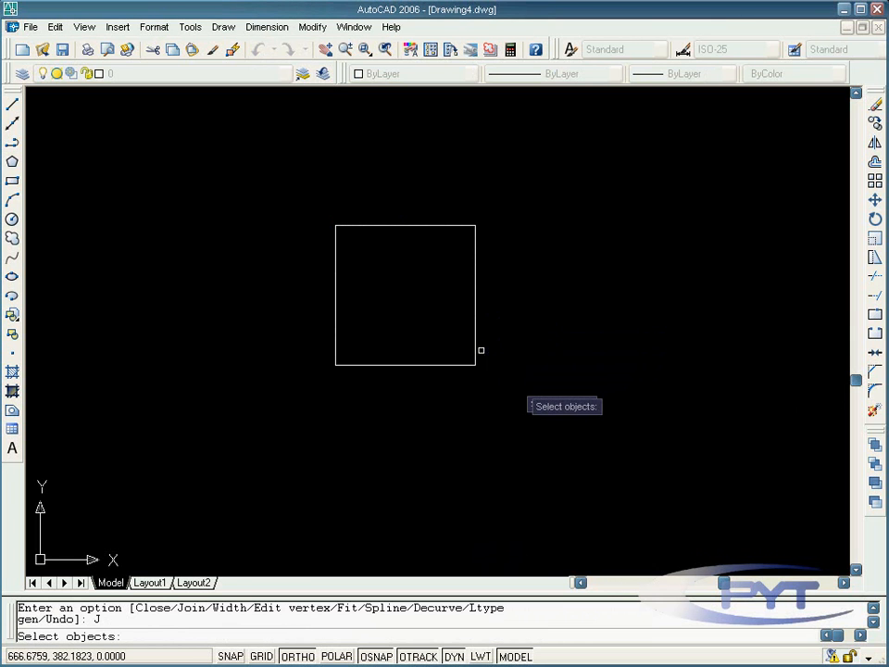
{"action": "left_click", "coordinate": [519, 386]}
{"action": "left_click", "coordinate": [316, 203]}
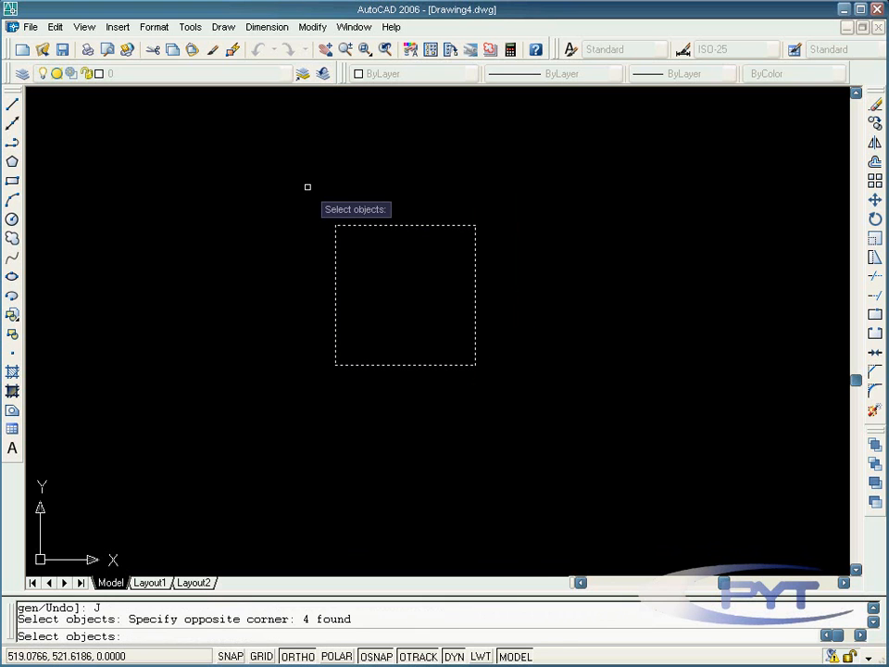
{"action": "key", "text": "Return"}
{"action": "key", "text": "Escape"}
Step: Select the square by its top edge to check that it is one object, and clear the selection
{"action": "left_click", "coordinate": [364, 225]}
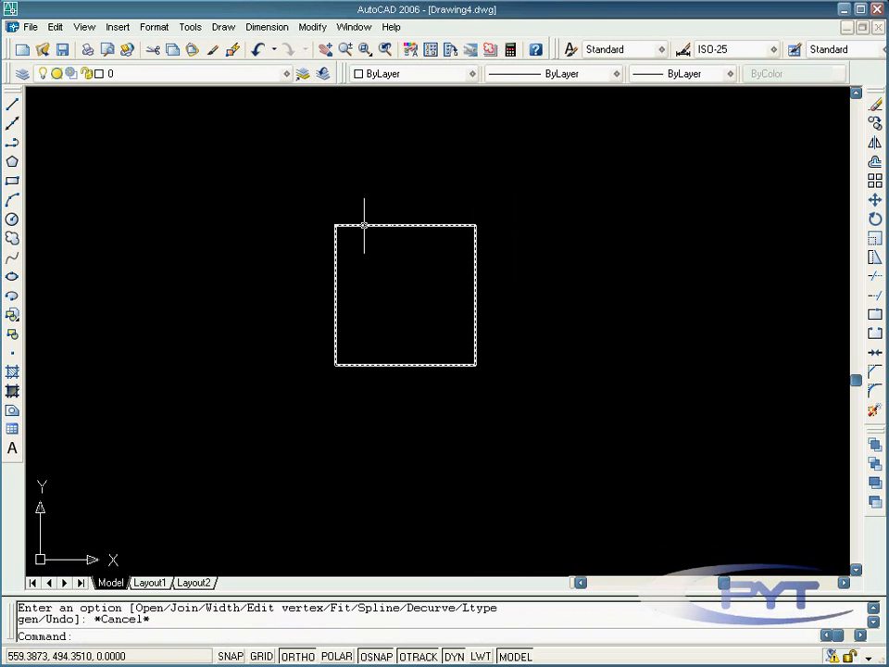
{"action": "left_click", "coordinate": [364, 225]}
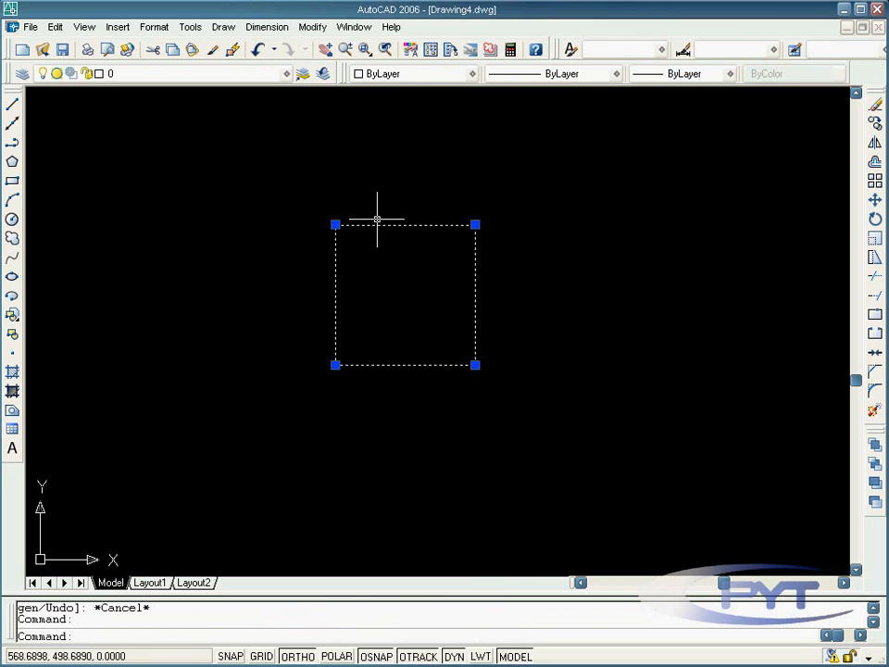
{"action": "key", "text": "Escape"}
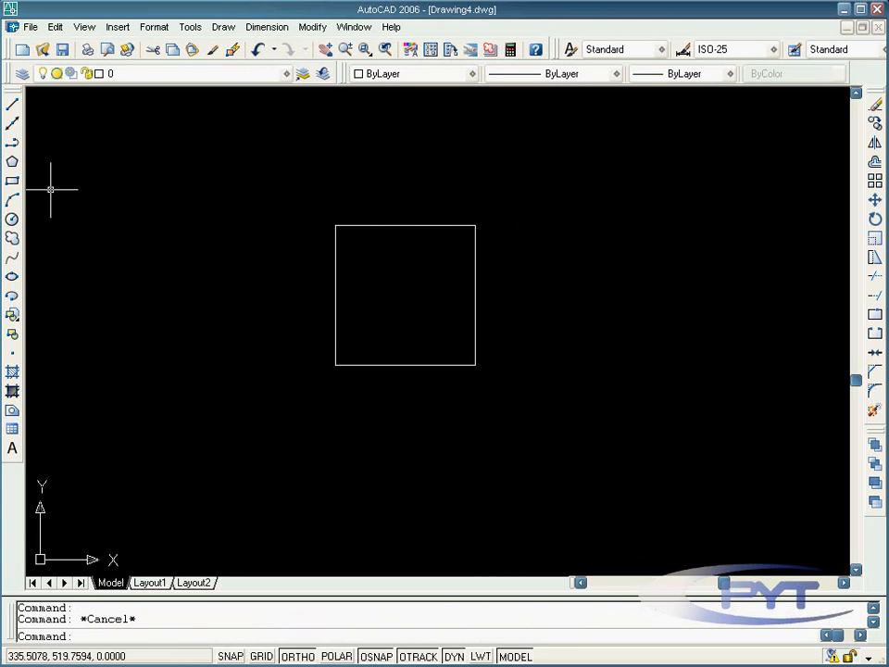
Step: Display the Solids and View toolbars and move both clear of the square
{"action": "right_click", "coordinate": [13, 126]}
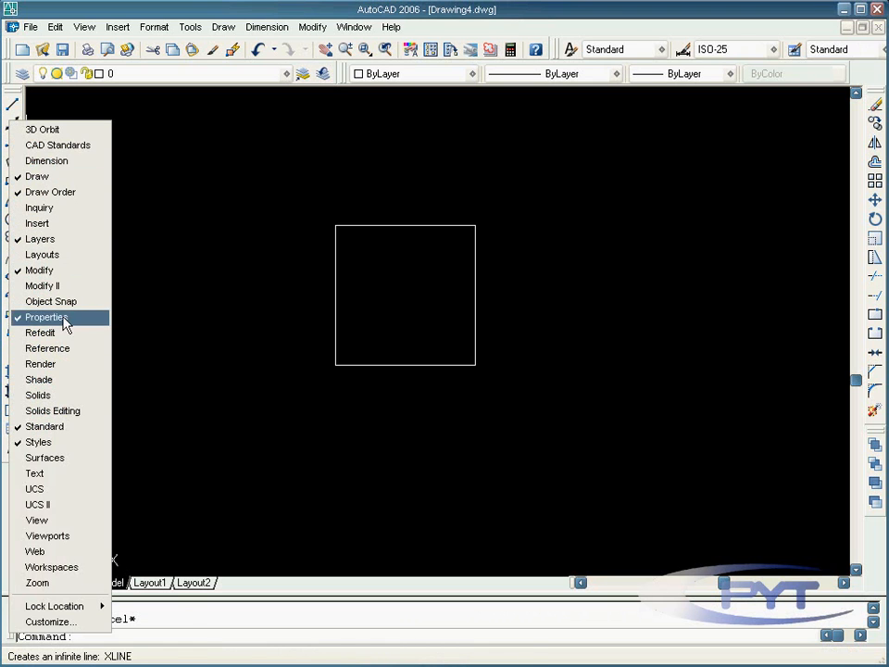
{"action": "left_click", "coordinate": [68, 394]}
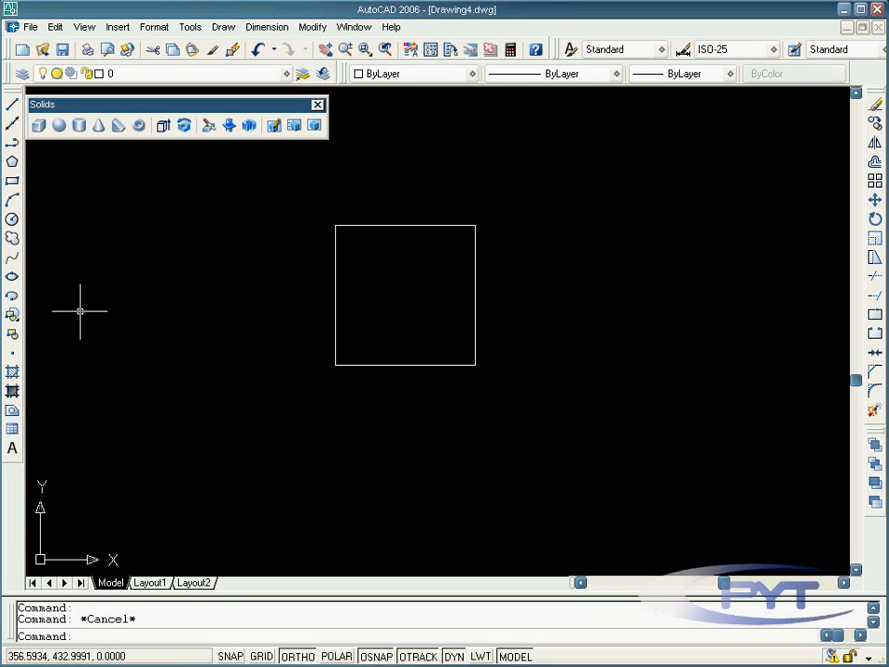
{"action": "right_click", "coordinate": [12, 293]}
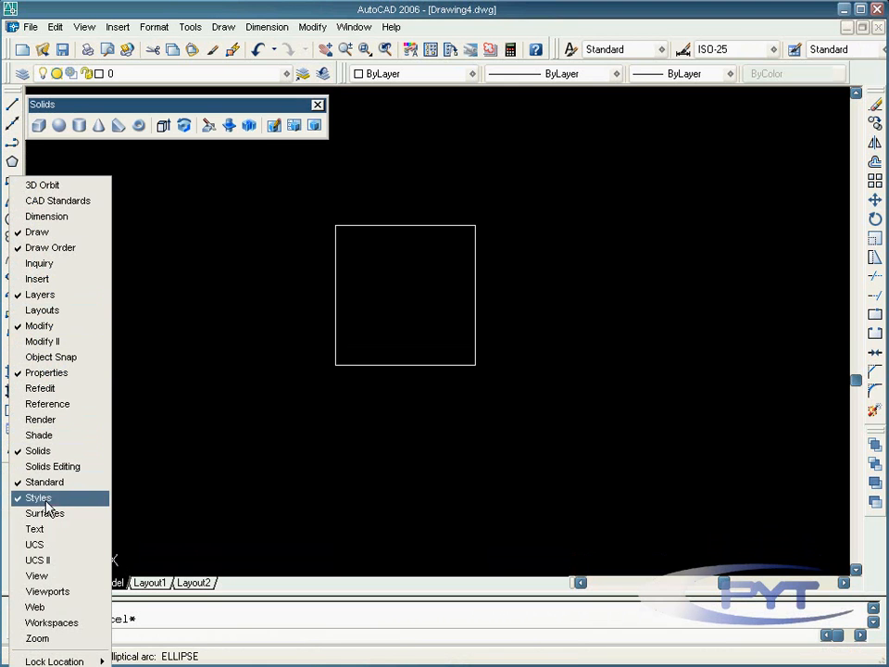
{"action": "left_click", "coordinate": [37, 575]}
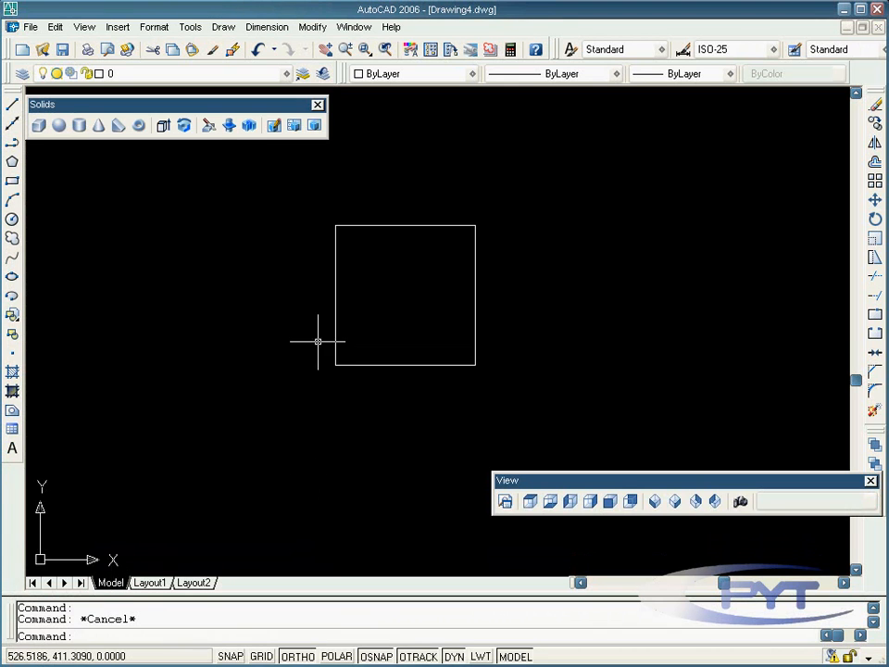
{"action": "left_click_drag", "start_coordinate": [170, 109], "coordinate": [184, 110]}
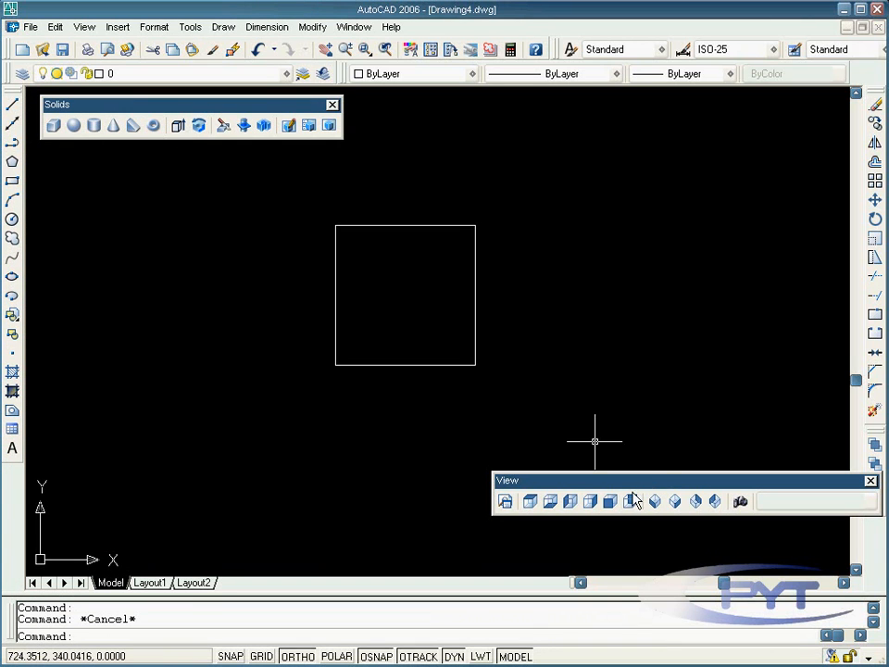
{"action": "left_click_drag", "start_coordinate": [600, 483], "coordinate": [635, 570]}
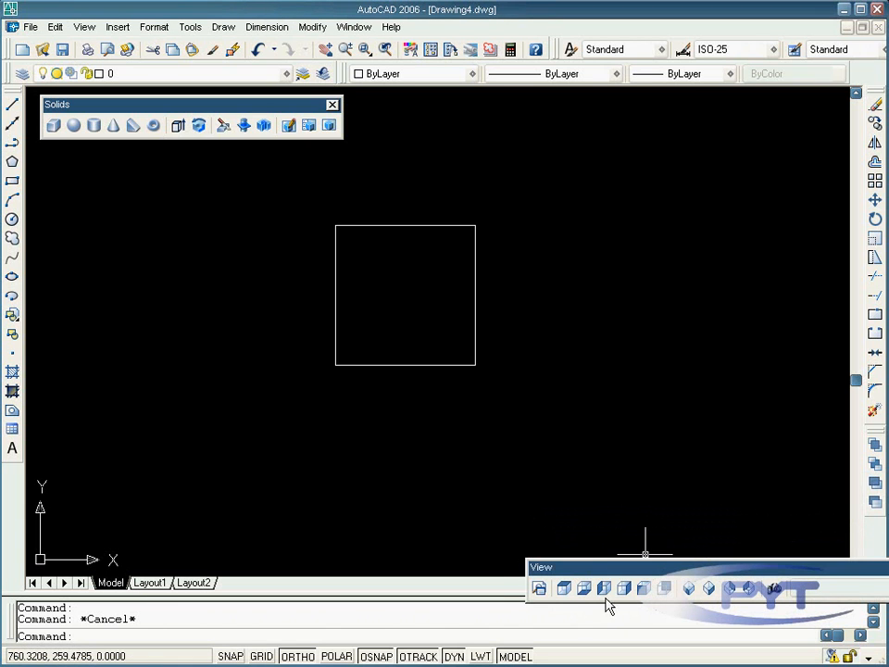
Step: Look at the square in the top and left views, and return to the top view
{"action": "left_click", "coordinate": [561, 589]}
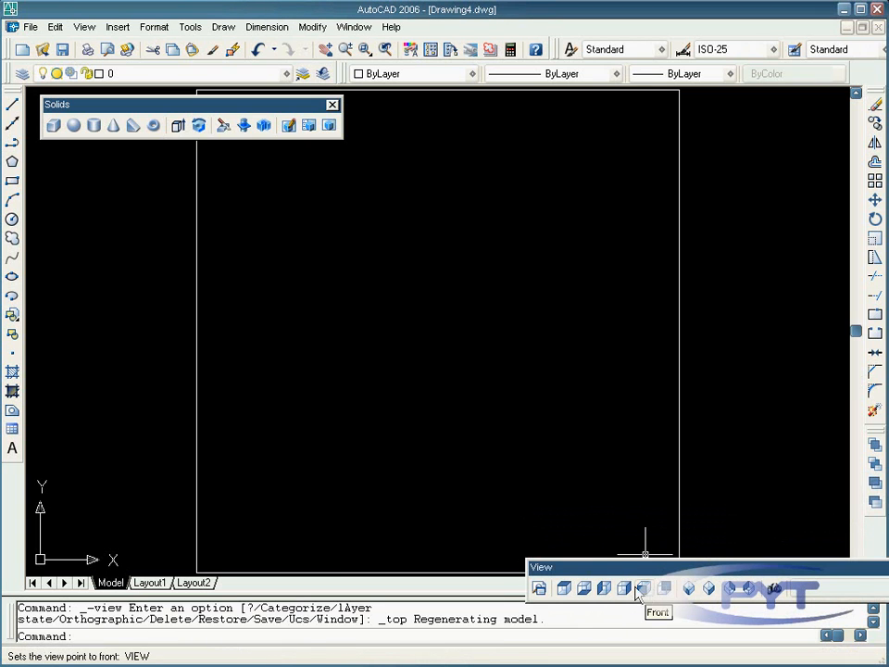
{"action": "scroll", "coordinate": [593, 491], "scroll_direction": "down", "scroll_amount": 1}
{"action": "middle_click_drag", "start_coordinate": [561, 425], "coordinate": [554, 410]}
{"action": "left_click", "coordinate": [603, 589]}
{"action": "scroll", "coordinate": [584, 425], "scroll_direction": "down", "scroll_amount": 4}
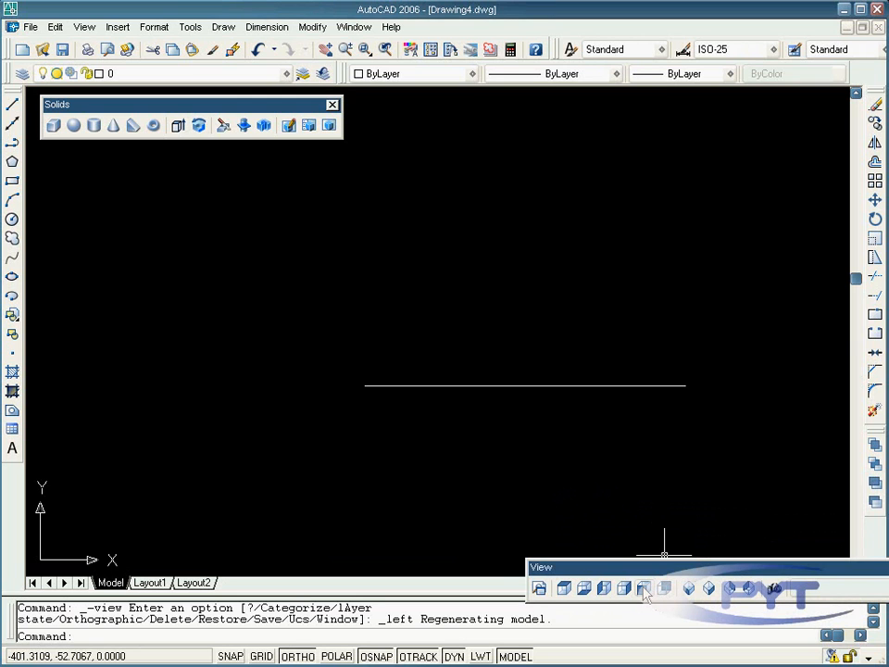
{"action": "left_click", "coordinate": [564, 588]}
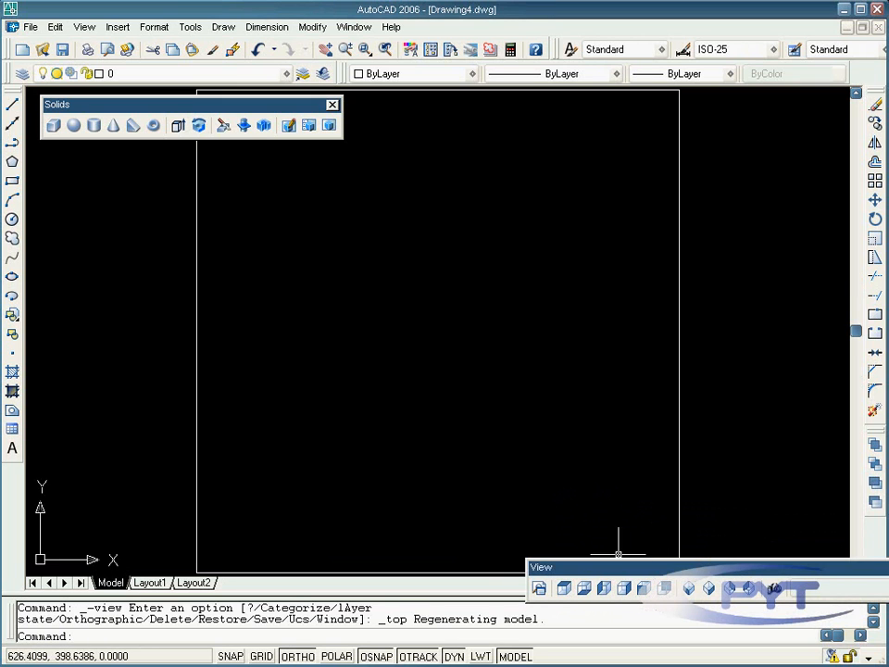
Step: Switch to the southwest isometric view and leave empty space above the square
{"action": "left_click", "coordinate": [688, 589]}
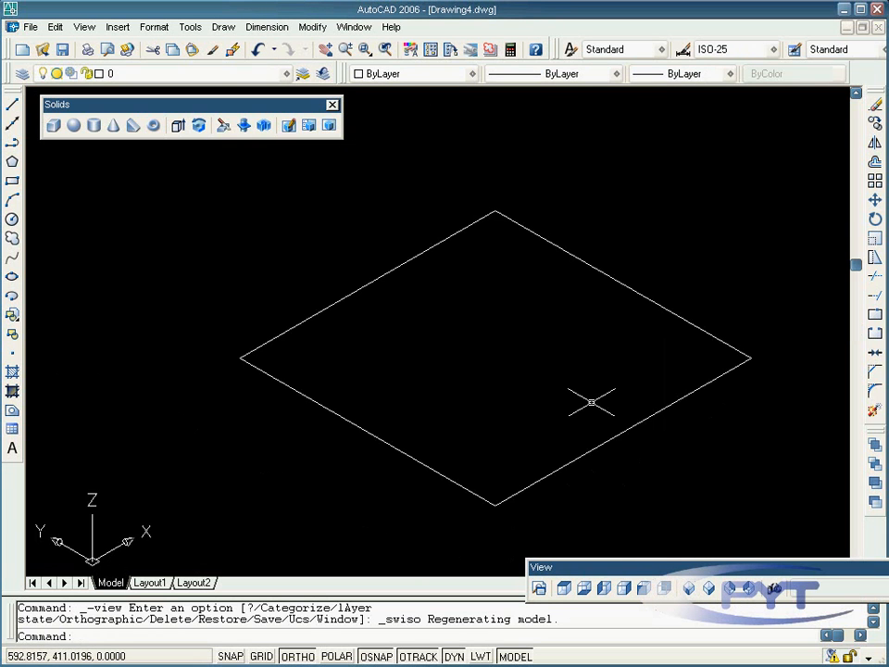
{"action": "scroll", "coordinate": [590, 402], "scroll_direction": "down", "scroll_amount": 2}
{"action": "middle_click_drag", "start_coordinate": [596, 386], "coordinate": [568, 387]}
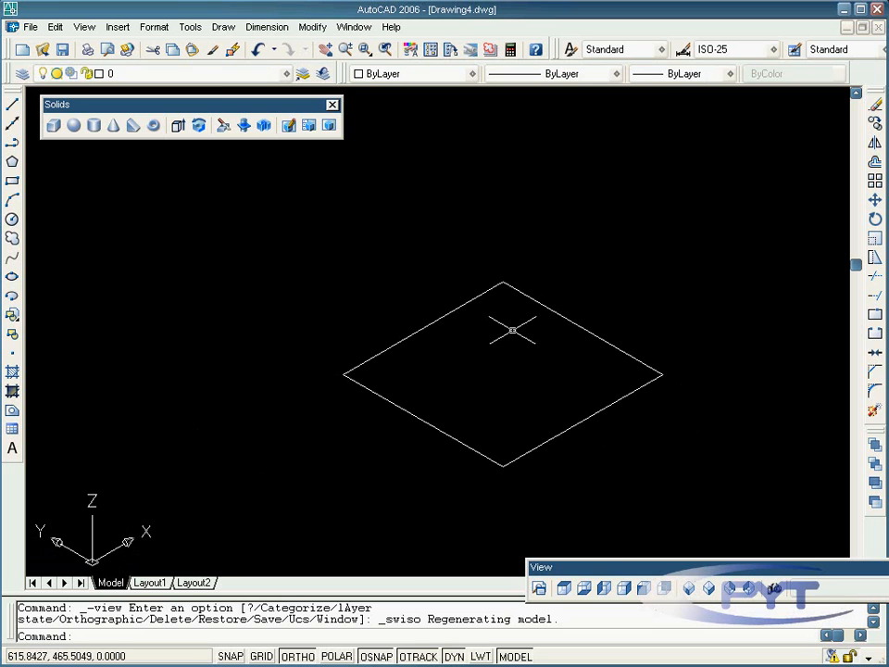
{"action": "middle_click_drag", "start_coordinate": [512, 330], "coordinate": [469, 364]}
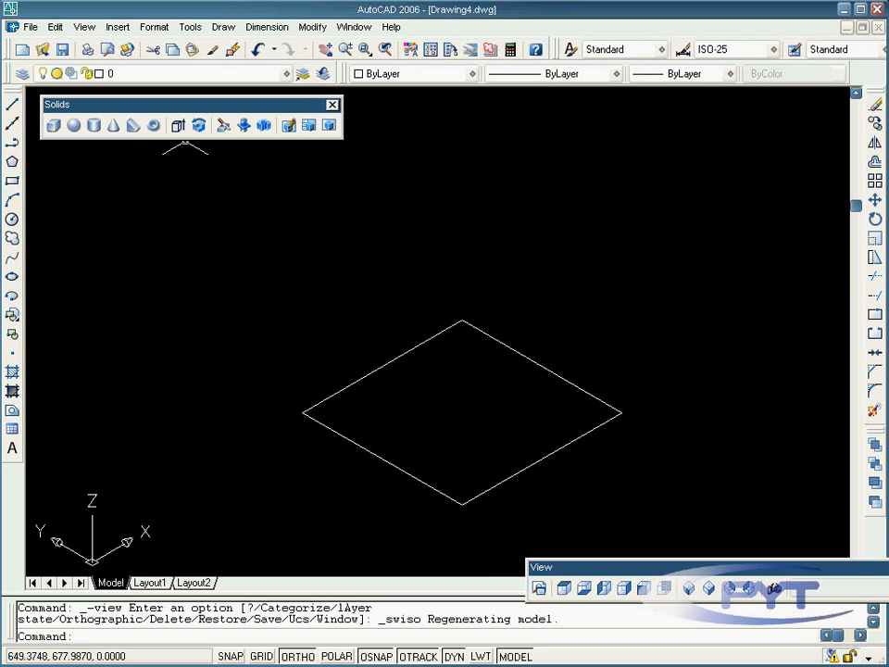
Step: Extrude the square polyline to a height of 100 with a taper angle of 0
{"action": "left_click", "coordinate": [179, 130]}
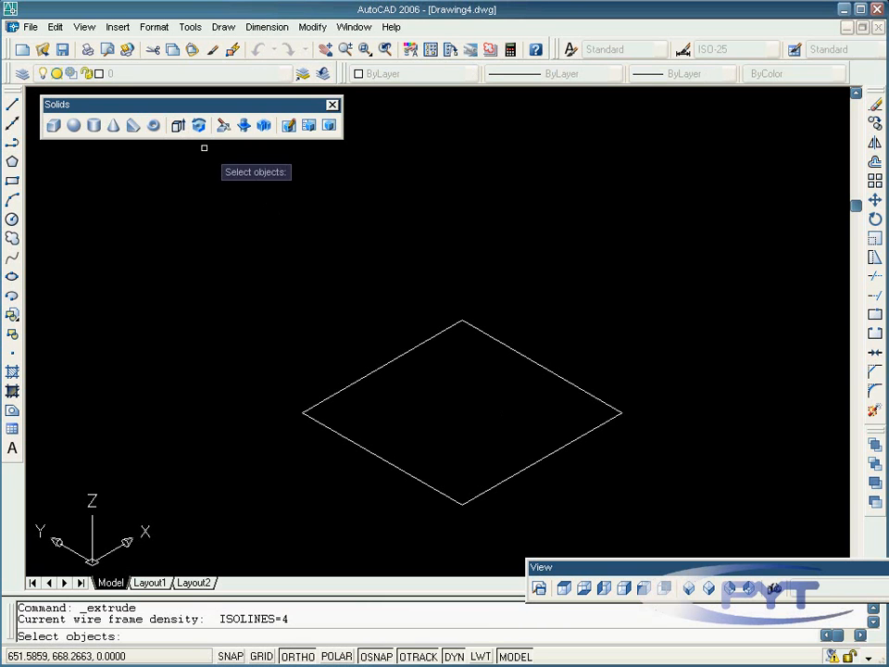
{"action": "left_click", "coordinate": [380, 367]}
{"action": "key", "text": "Return"}
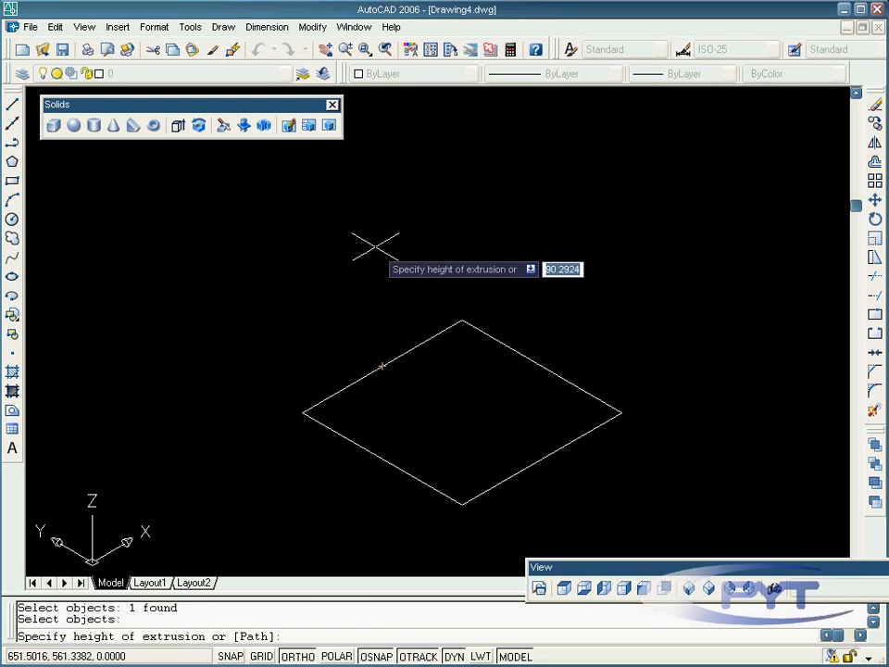
{"action": "type", "text": "10"}
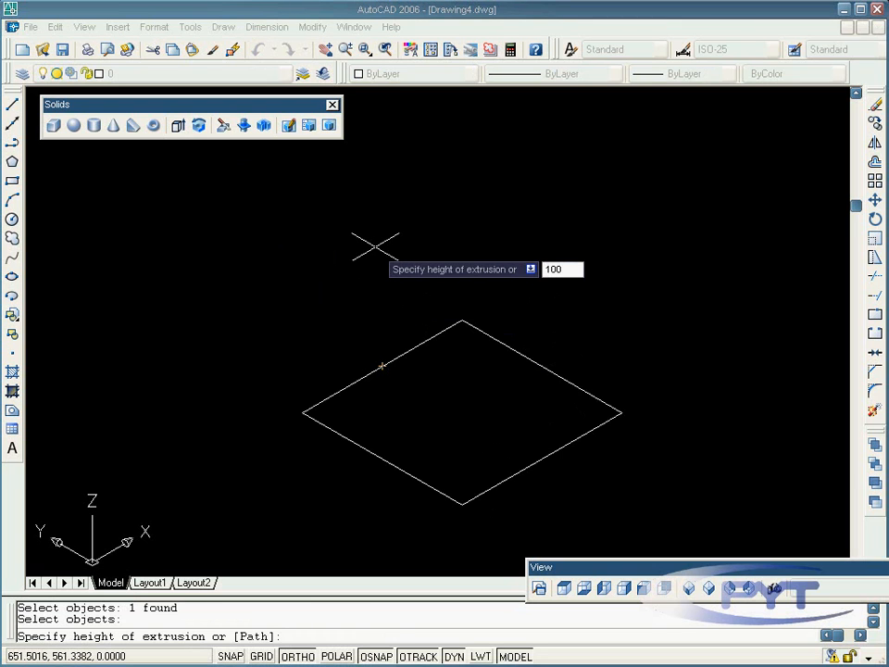
{"action": "type", "text": "0"}
{"action": "key", "text": "Return"}
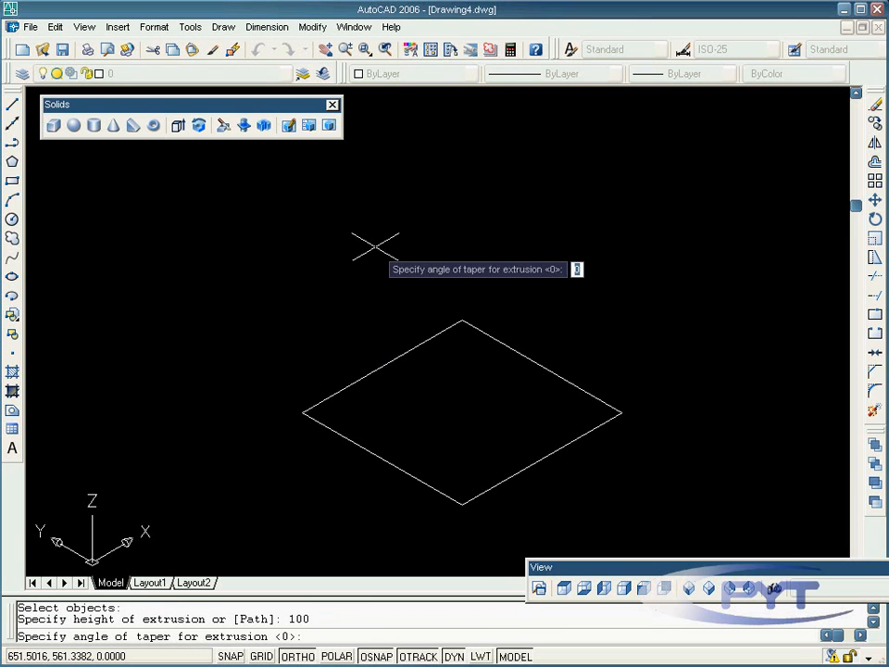
{"action": "key", "text": "Return"}
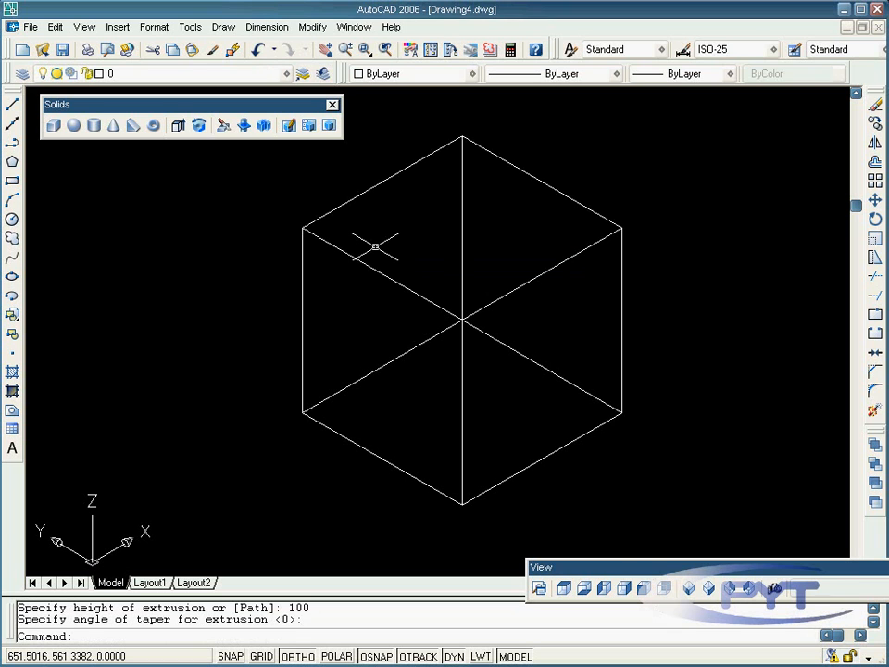
Step: Look at the extruded cube in the southeast isometric, top and left views, ending in the southwest isometric view
{"action": "left_click", "coordinate": [710, 588]}
{"action": "left_click", "coordinate": [690, 589]}
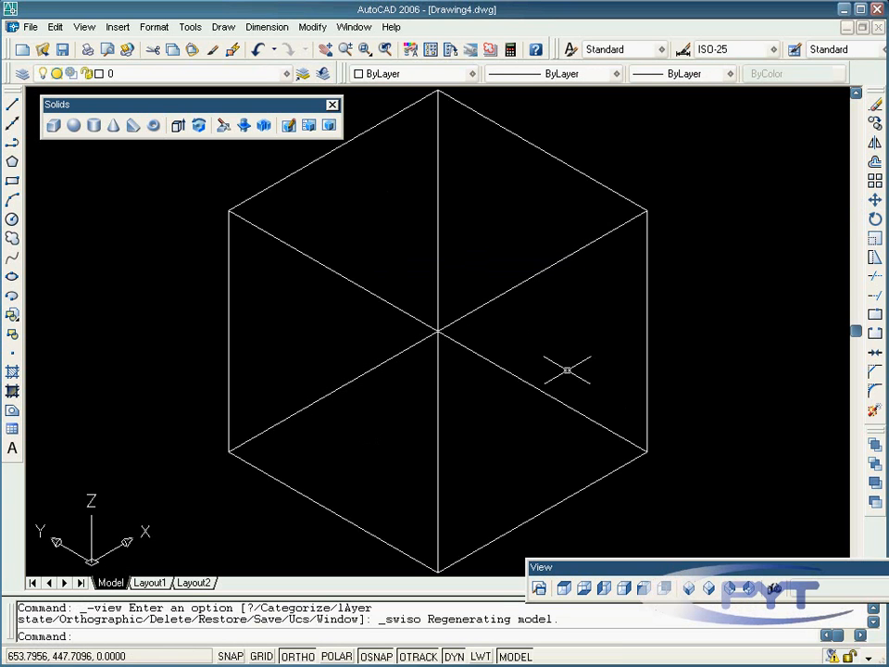
{"action": "scroll", "coordinate": [565, 367], "scroll_direction": "down", "scroll_amount": 2}
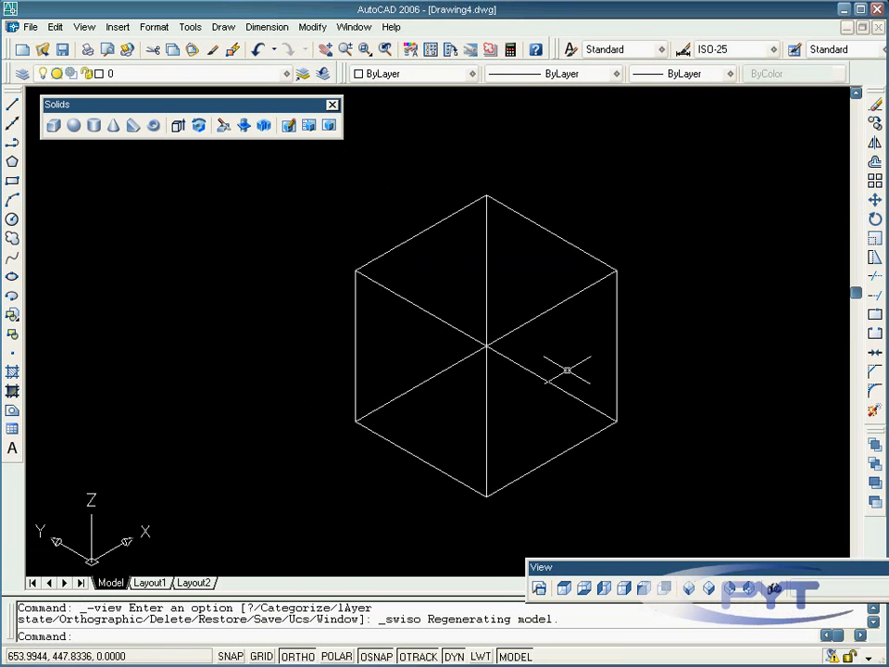
{"action": "left_click", "coordinate": [564, 589]}
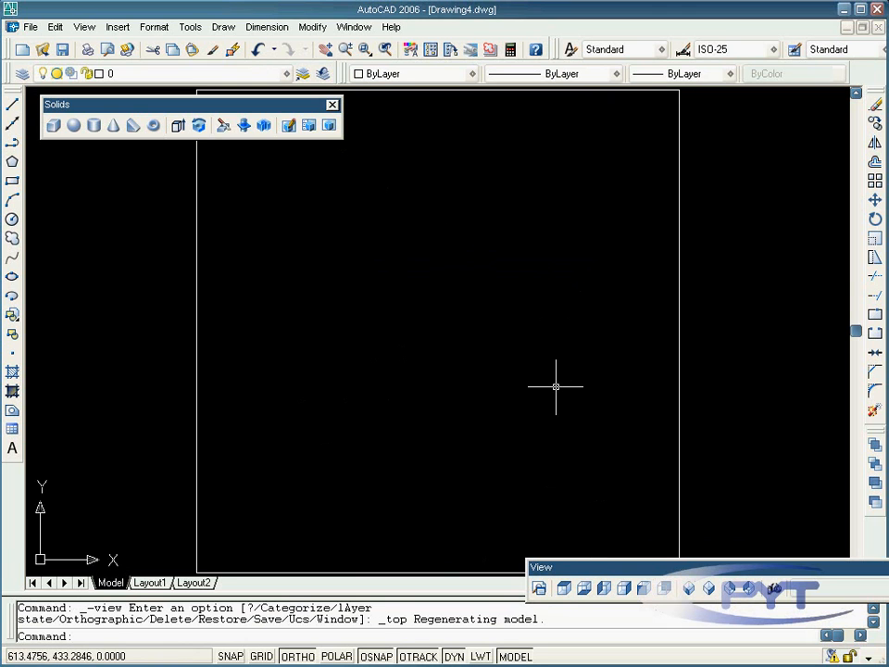
{"action": "scroll", "coordinate": [556, 387], "scroll_direction": "down", "scroll_amount": 2}
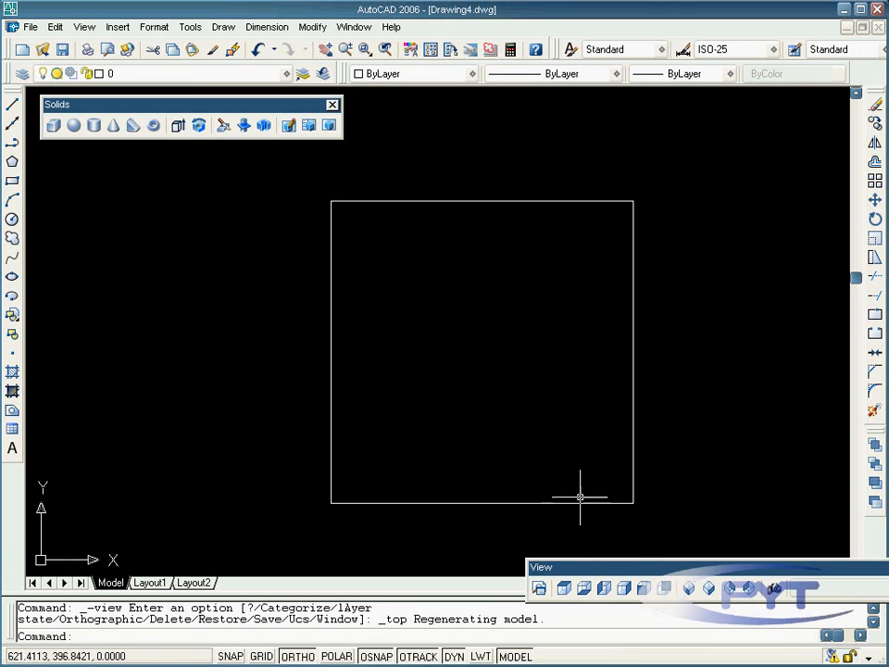
{"action": "left_click", "coordinate": [604, 593]}
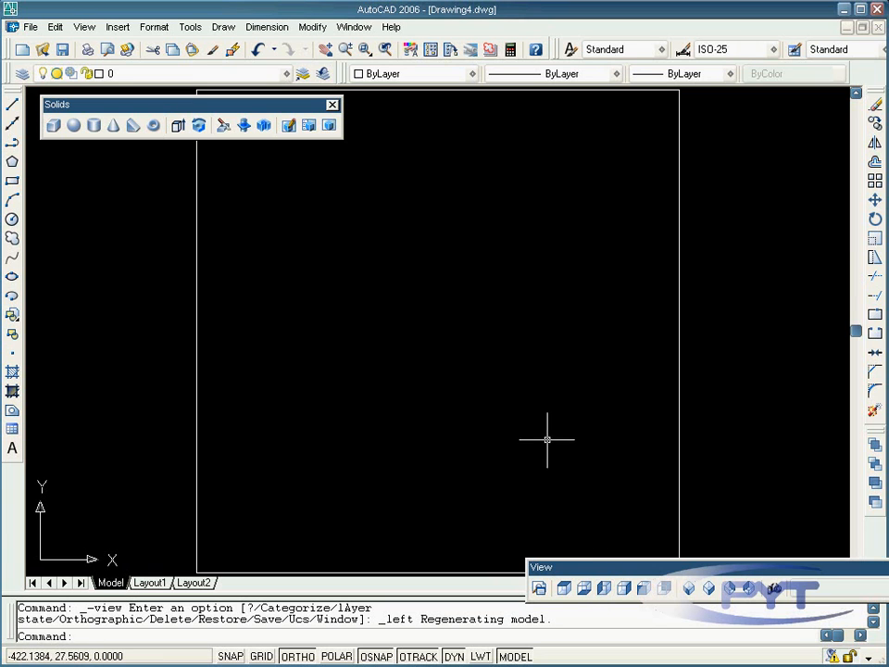
{"action": "scroll", "coordinate": [546, 421], "scroll_direction": "down", "scroll_amount": 2}
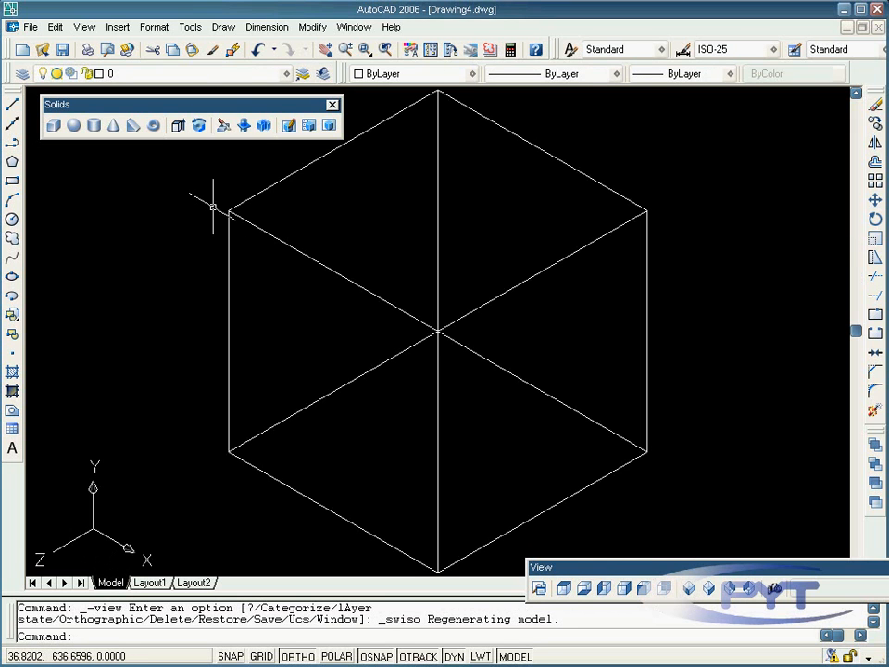
Step: Set the cube's shade mode to Hidden
{"action": "left_click", "coordinate": [85, 30]}
{"action": "mouse_move", "coordinate": [206, 289]}
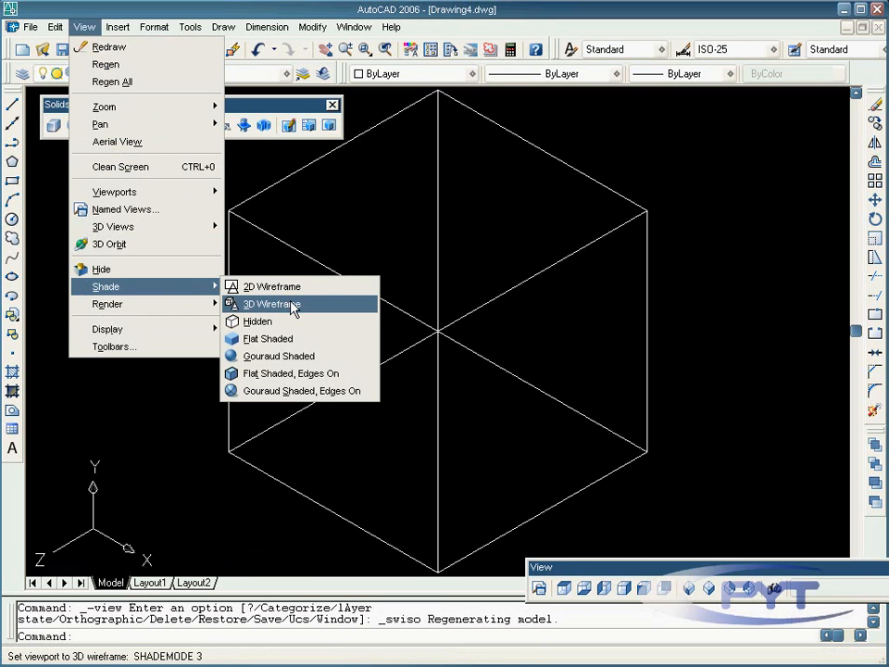
{"action": "left_click", "coordinate": [294, 321]}
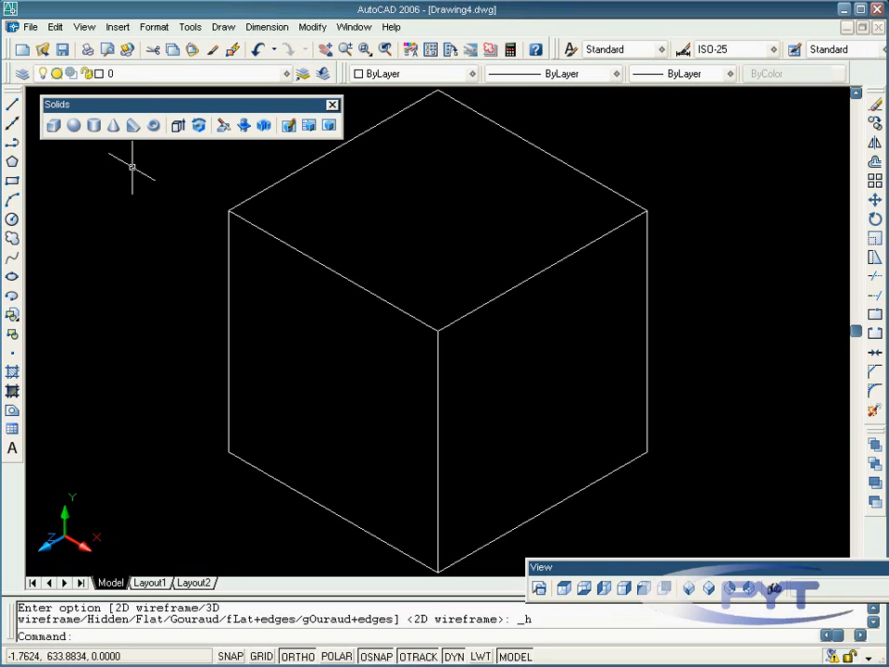
Step: Shade the cube with Flat Shaded, then switch its shade mode to Gouraud Shaded
{"action": "left_click", "coordinate": [85, 29]}
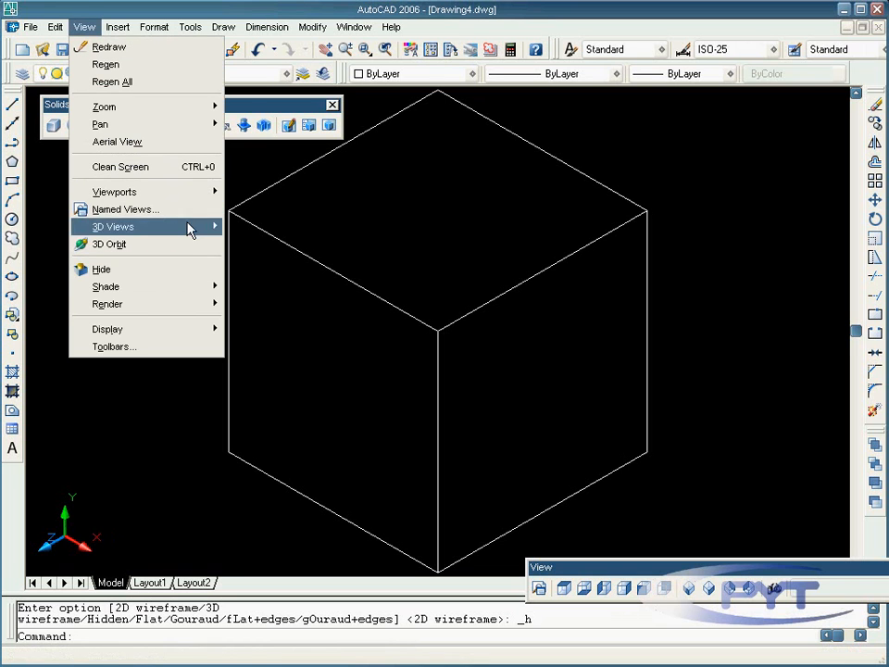
{"action": "mouse_move", "coordinate": [188, 291]}
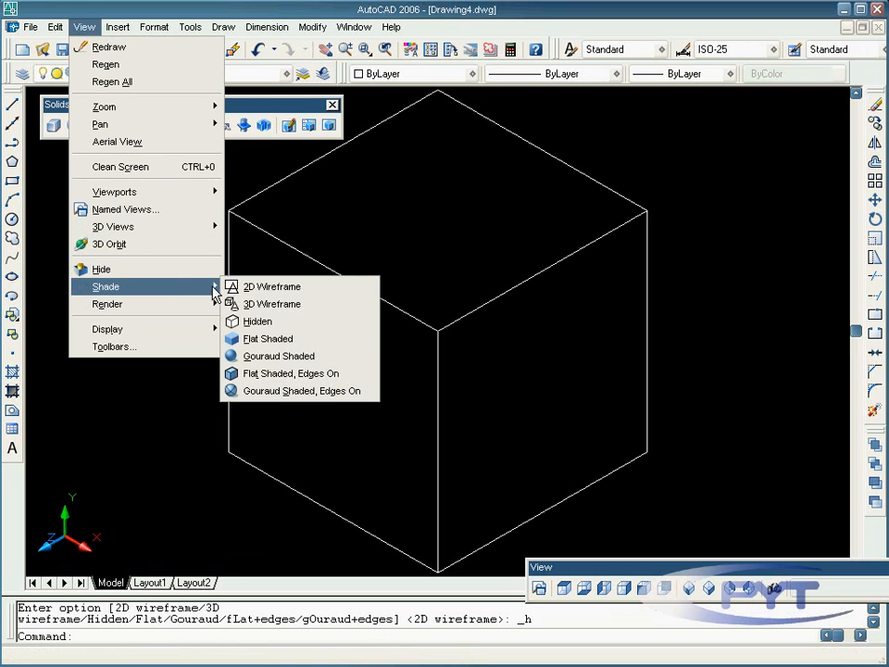
{"action": "left_click", "coordinate": [288, 340]}
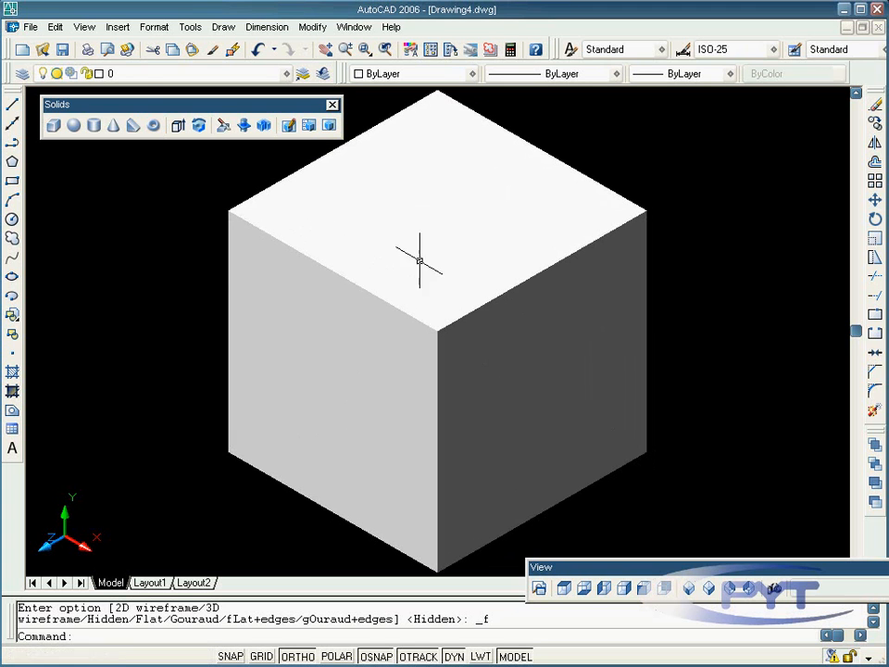
{"action": "left_click", "coordinate": [85, 26]}
{"action": "mouse_move", "coordinate": [208, 288]}
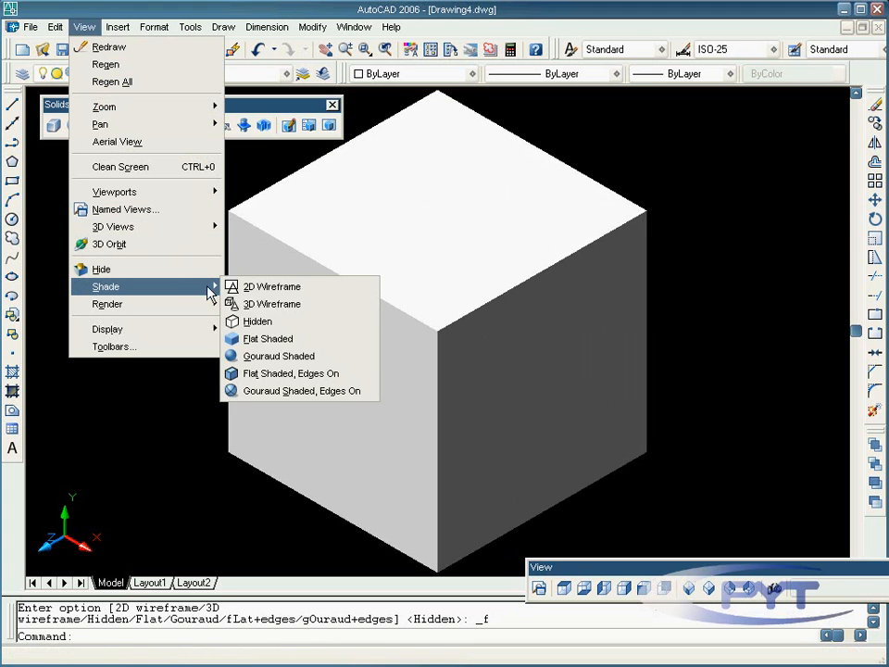
{"action": "left_click", "coordinate": [306, 359]}
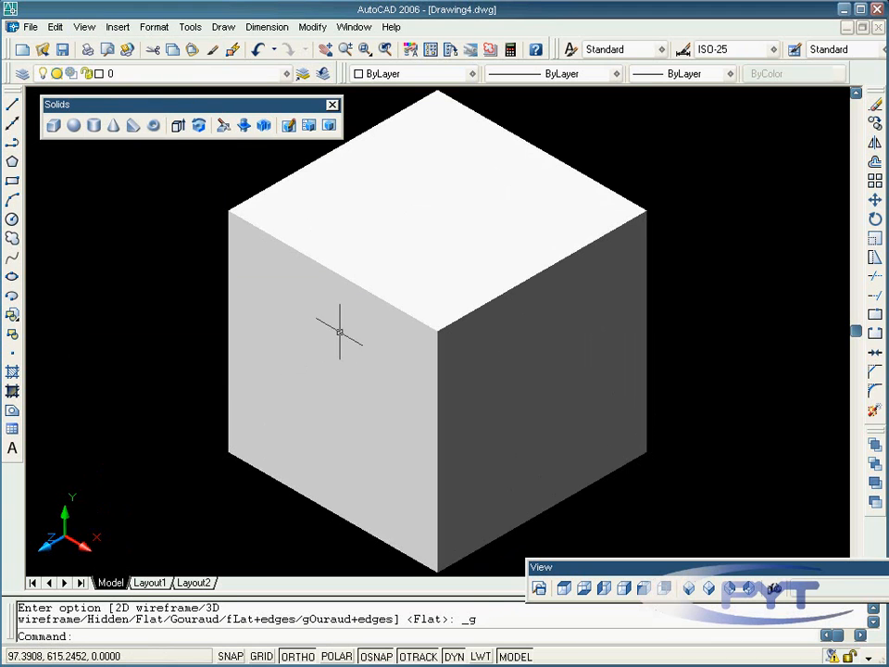
Step: Inspect the shaded cube from several sides with 3D Orbit, then reset the view and exit the orbit
{"action": "left_click", "coordinate": [84, 27]}
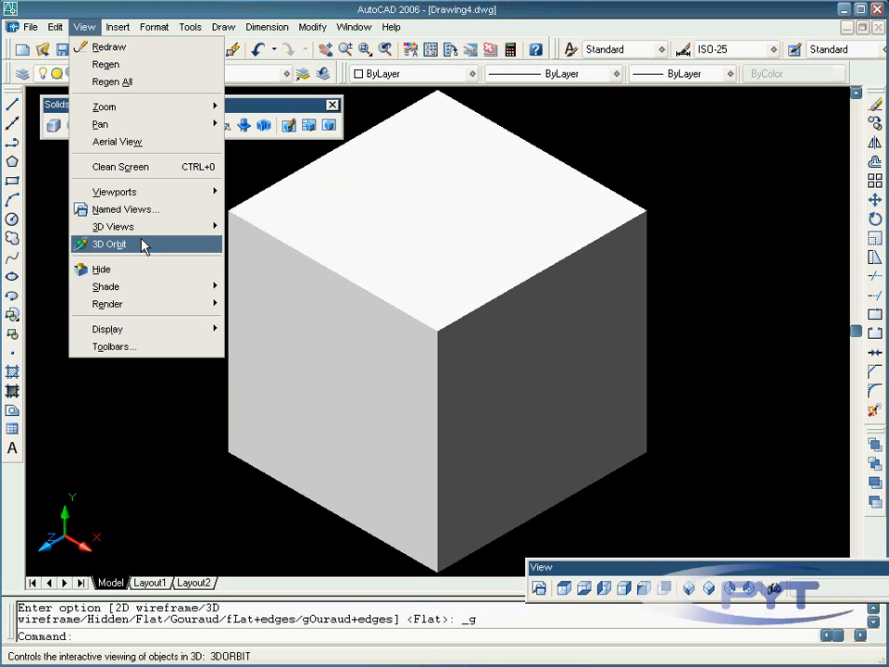
{"action": "left_click", "coordinate": [109, 243]}
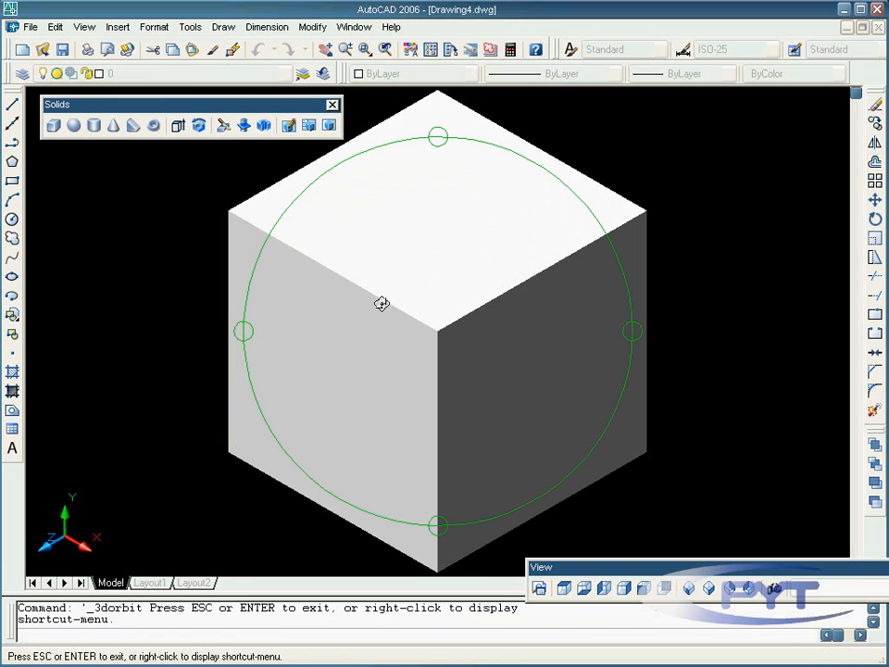
{"action": "left_click_drag", "start_coordinate": [381, 304], "coordinate": [301, 216]}
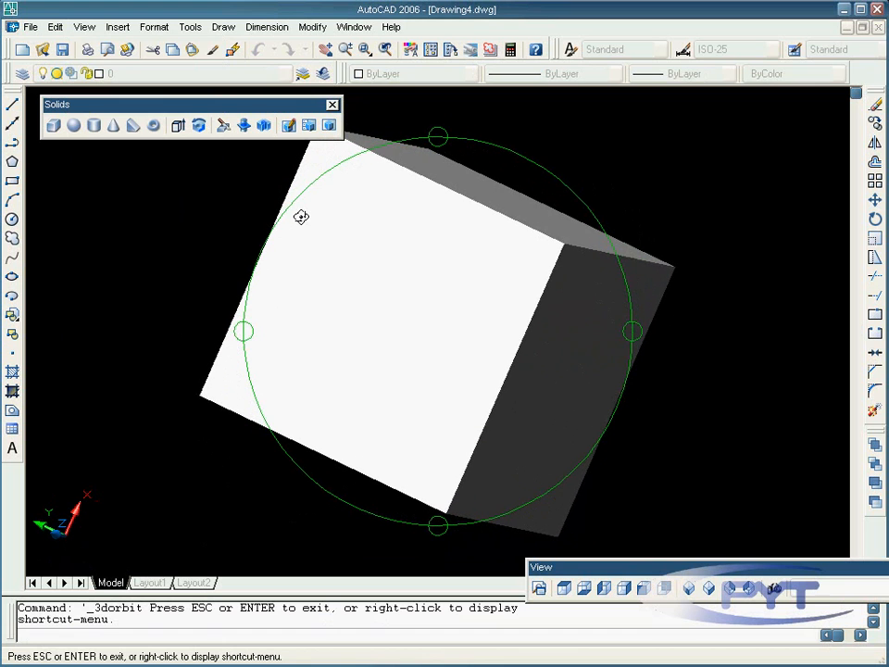
{"action": "left_click_drag", "start_coordinate": [631, 331], "coordinate": [521, 265]}
{"action": "left_click_drag", "start_coordinate": [437, 208], "coordinate": [486, 323]}
{"action": "left_click_drag", "start_coordinate": [367, 212], "coordinate": [528, 318]}
{"action": "left_click_drag", "start_coordinate": [402, 305], "coordinate": [505, 361]}
{"action": "left_click_drag", "start_coordinate": [408, 213], "coordinate": [464, 274]}
{"action": "left_click_drag", "start_coordinate": [390, 202], "coordinate": [530, 283]}
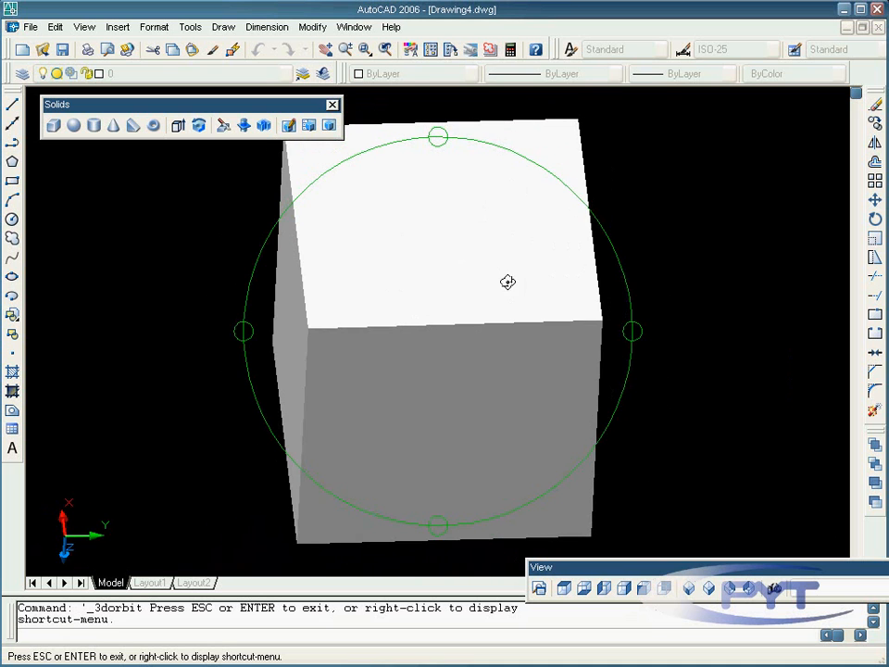
{"action": "left_click_drag", "start_coordinate": [380, 244], "coordinate": [434, 295]}
{"action": "left_click_drag", "start_coordinate": [394, 226], "coordinate": [406, 297]}
{"action": "right_click", "coordinate": [371, 250]}
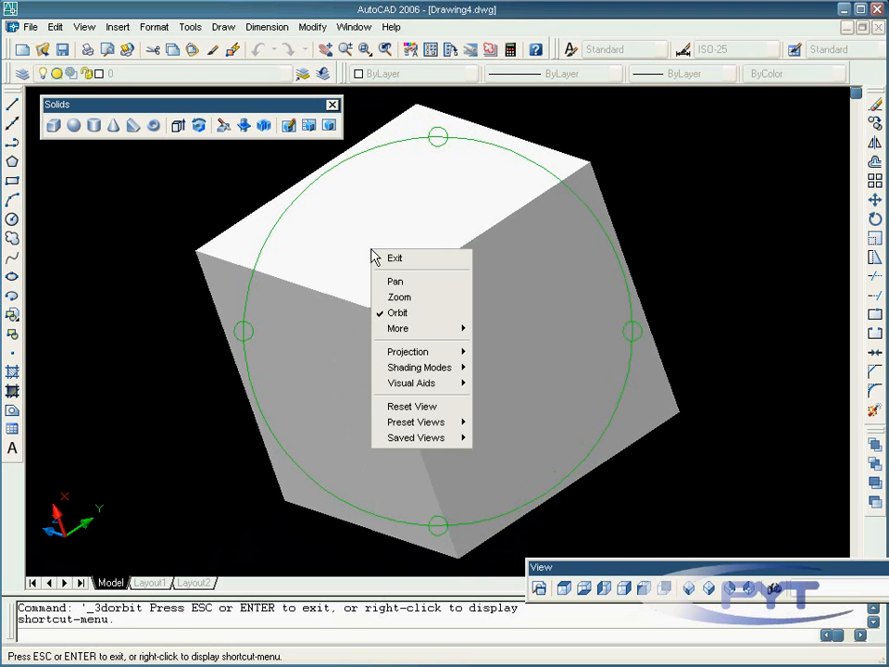
{"action": "left_click", "coordinate": [431, 405]}
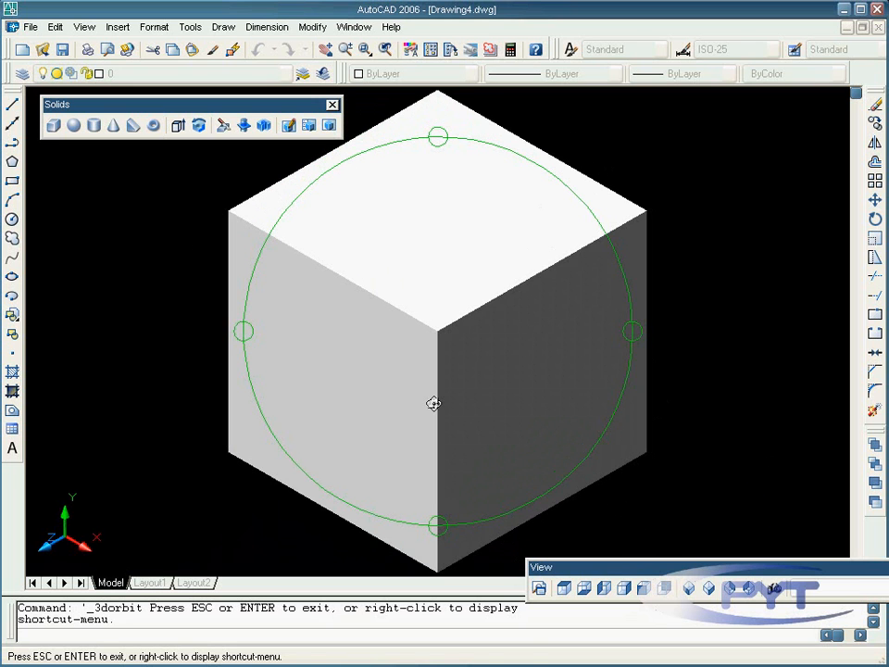
{"action": "key", "text": "Escape"}
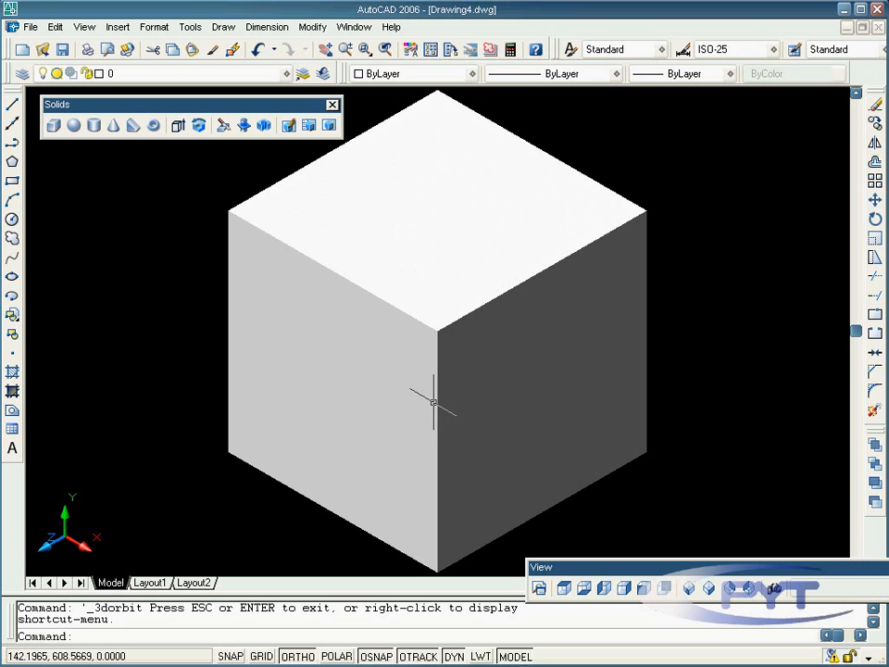
Step: Delete the cube from the drawing
{"action": "left_click", "coordinate": [613, 409]}
{"action": "left_click", "coordinate": [415, 248]}
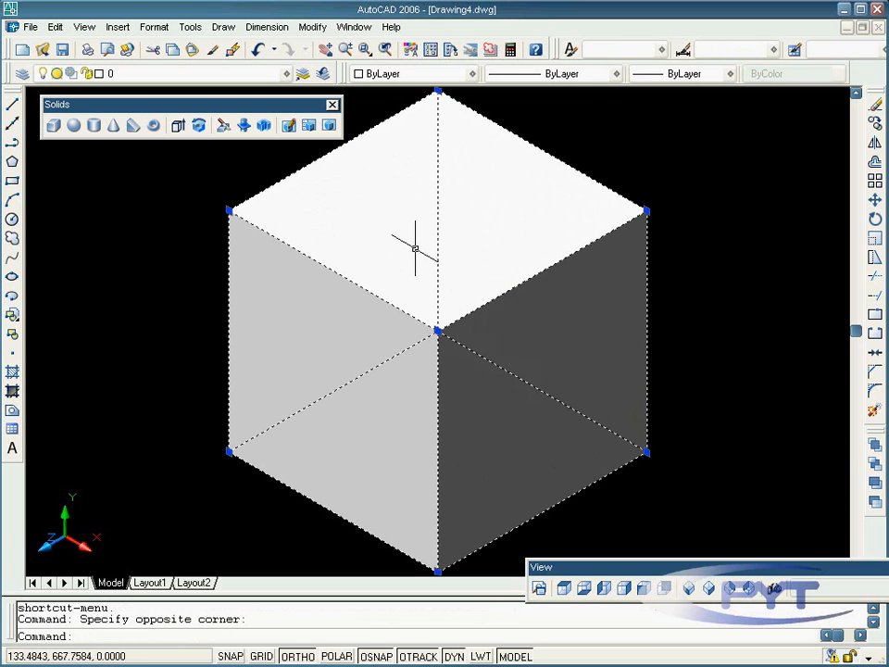
{"action": "key", "text": "Delete"}
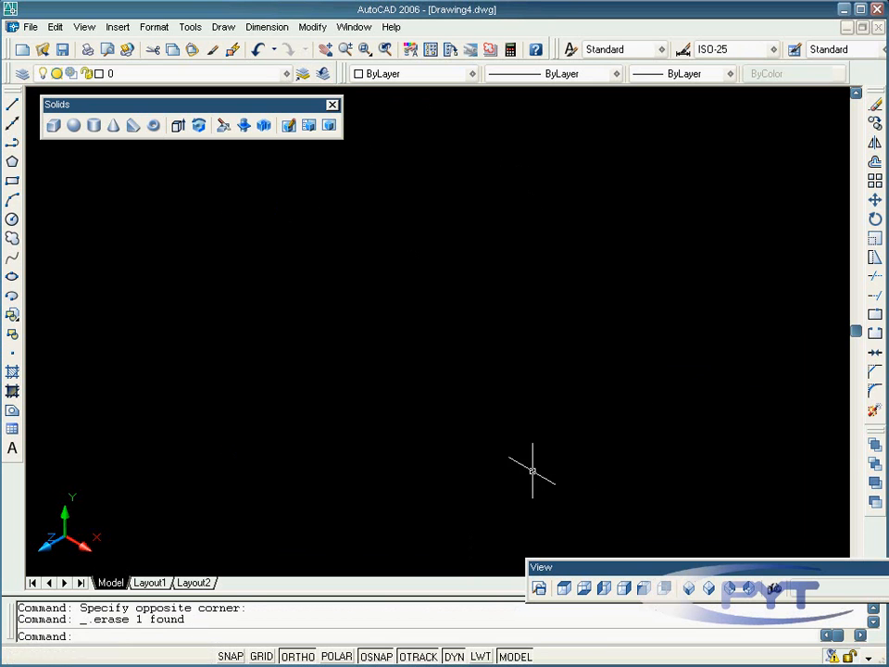
Step: Switch to the top view and draw a circle with a radius of 15 near the middle of the drawing area
{"action": "left_click", "coordinate": [564, 589]}
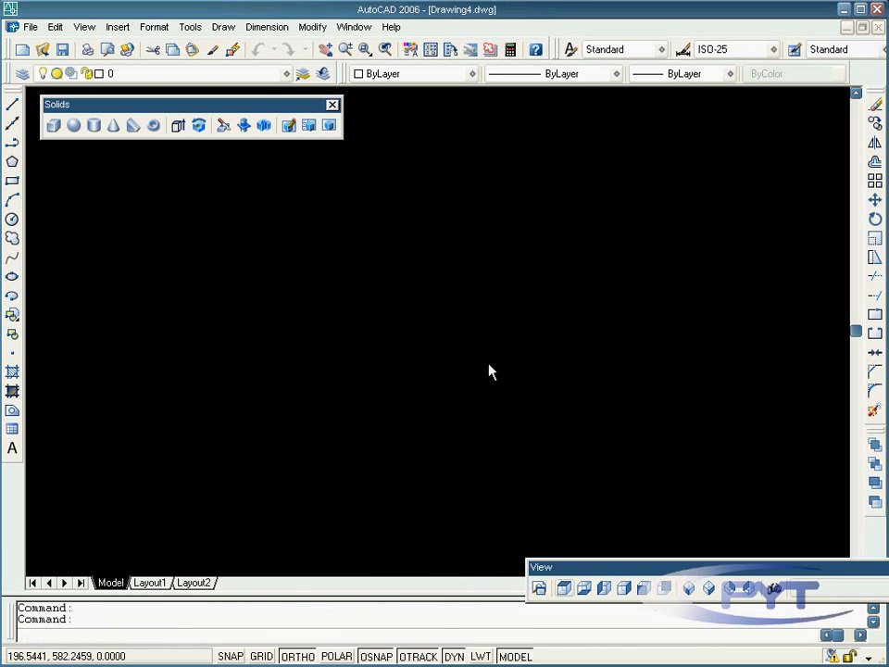
{"action": "left_click", "coordinate": [12, 220]}
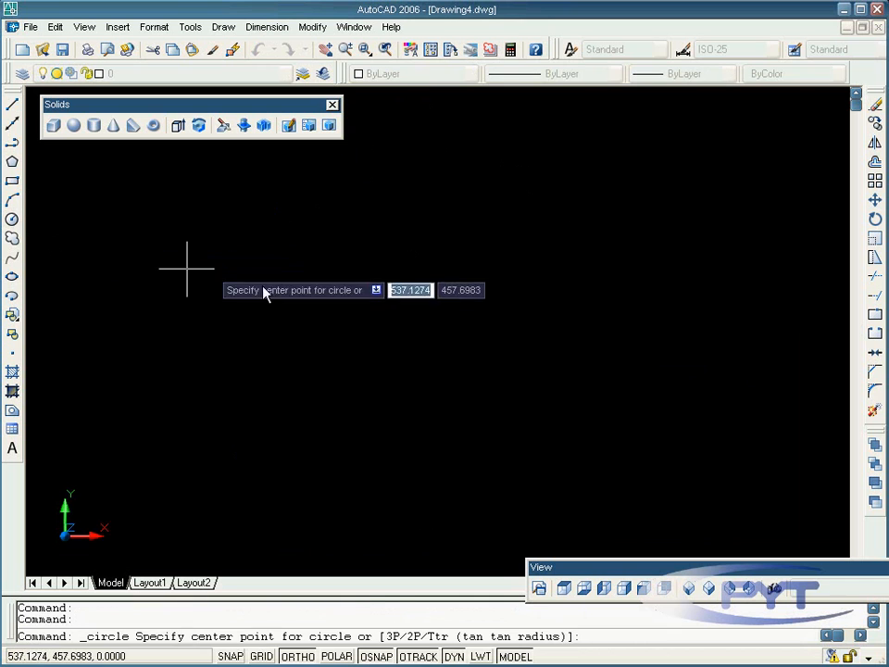
{"action": "left_click", "coordinate": [412, 293]}
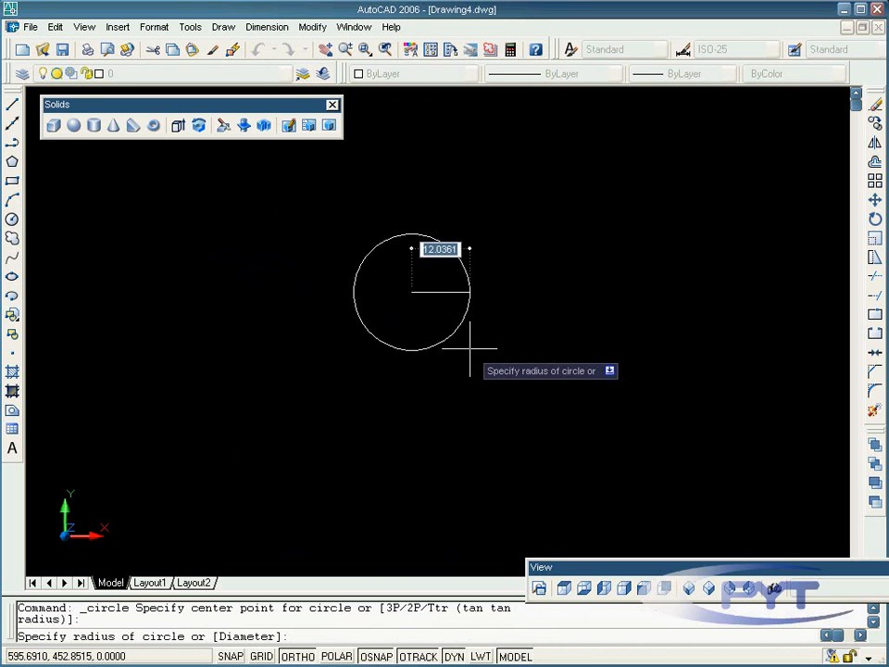
{"action": "type", "text": "15"}
{"action": "key", "text": "Return"}
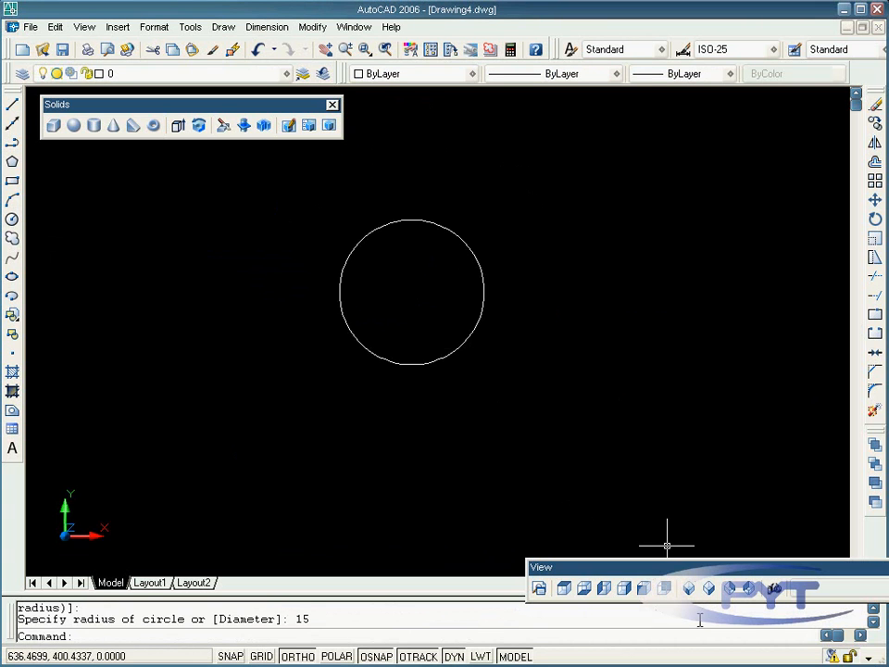
Step: In the southwest isometric view, extrude the circle to a height of 30 with a taper angle of 0
{"action": "left_click", "coordinate": [688, 589]}
{"action": "scroll", "coordinate": [567, 413], "scroll_direction": "down", "scroll_amount": 4}
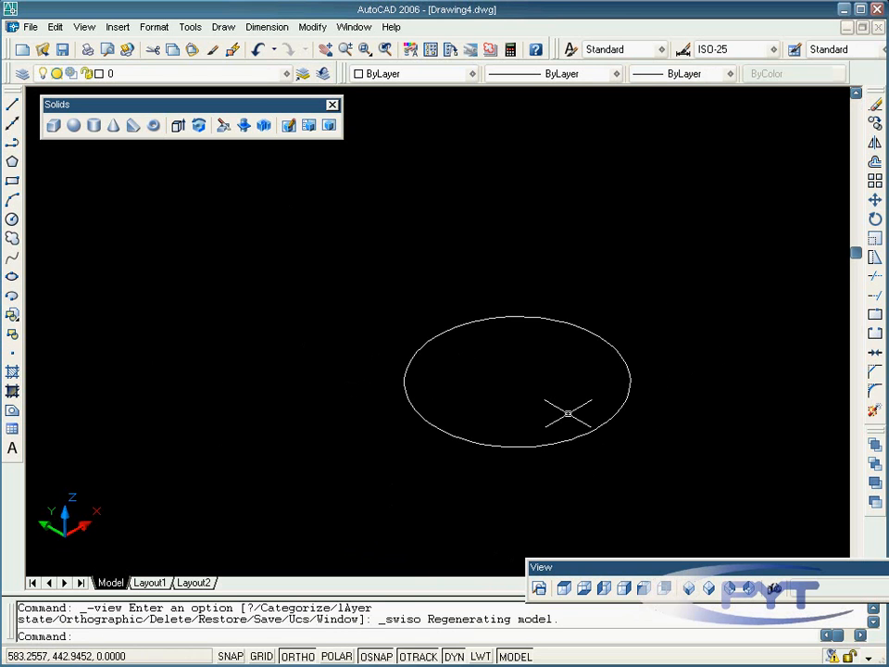
{"action": "middle_click_drag", "start_coordinate": [567, 413], "coordinate": [457, 375]}
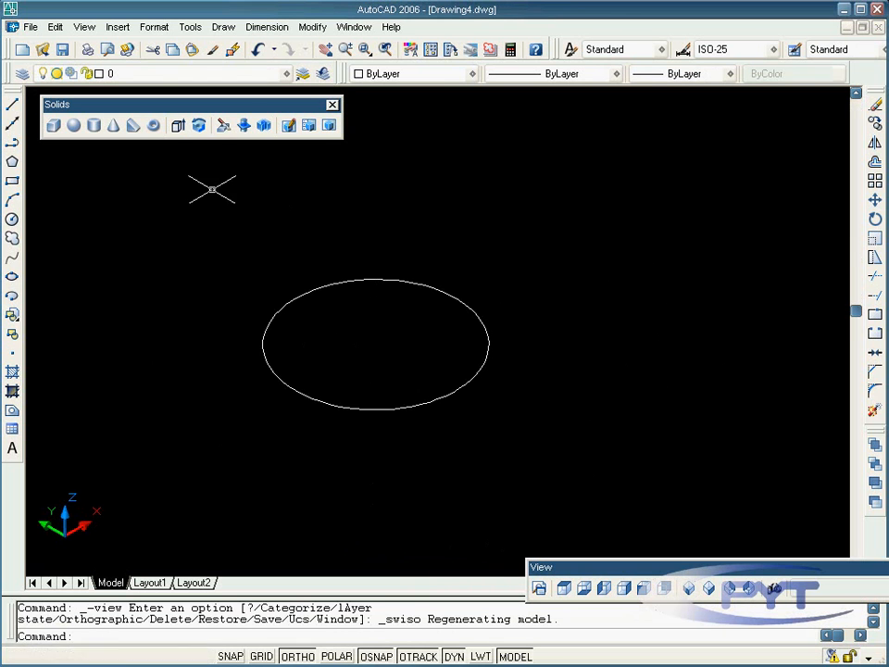
{"action": "left_click", "coordinate": [179, 128]}
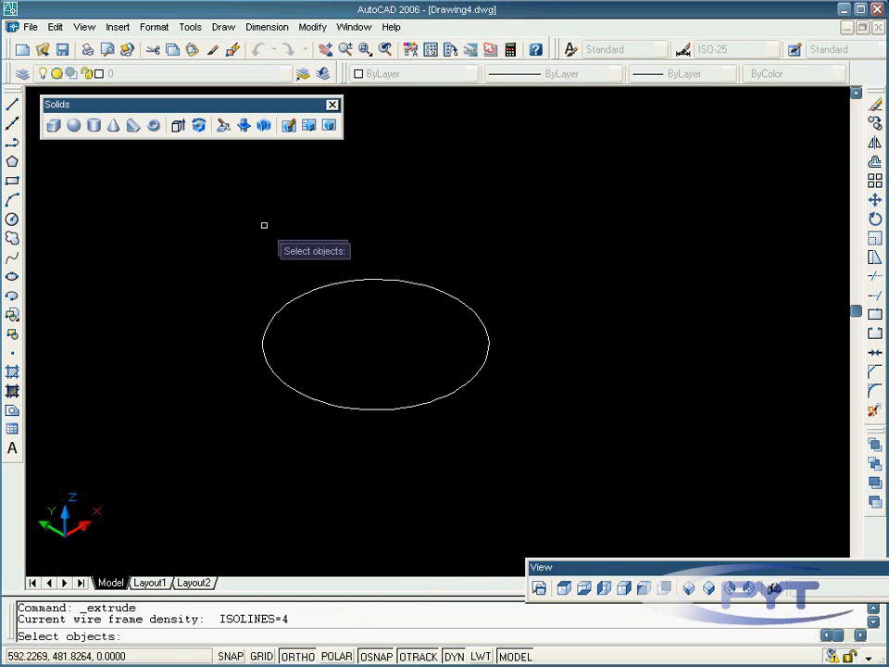
{"action": "left_click", "coordinate": [366, 277]}
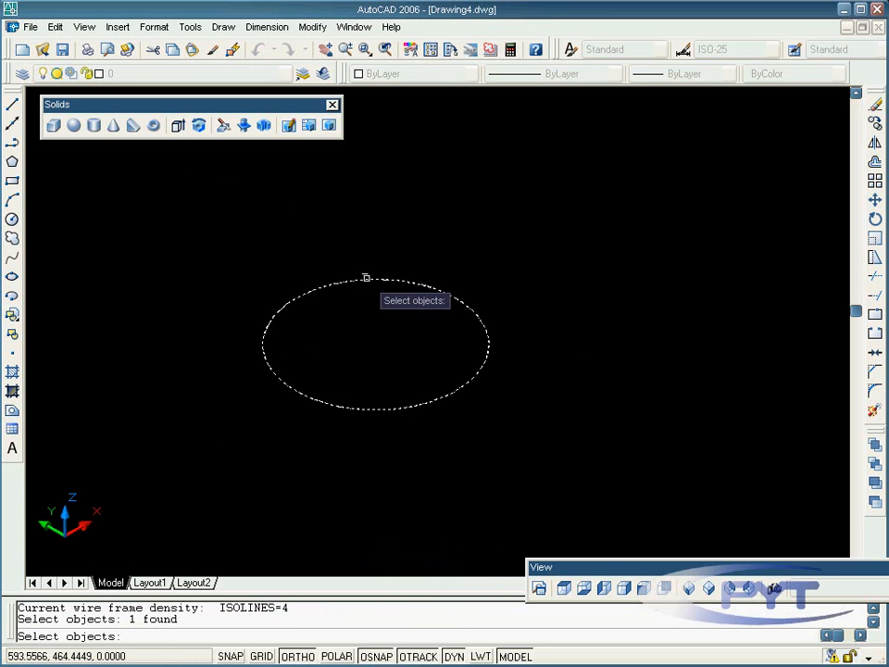
{"action": "key", "text": "Return"}
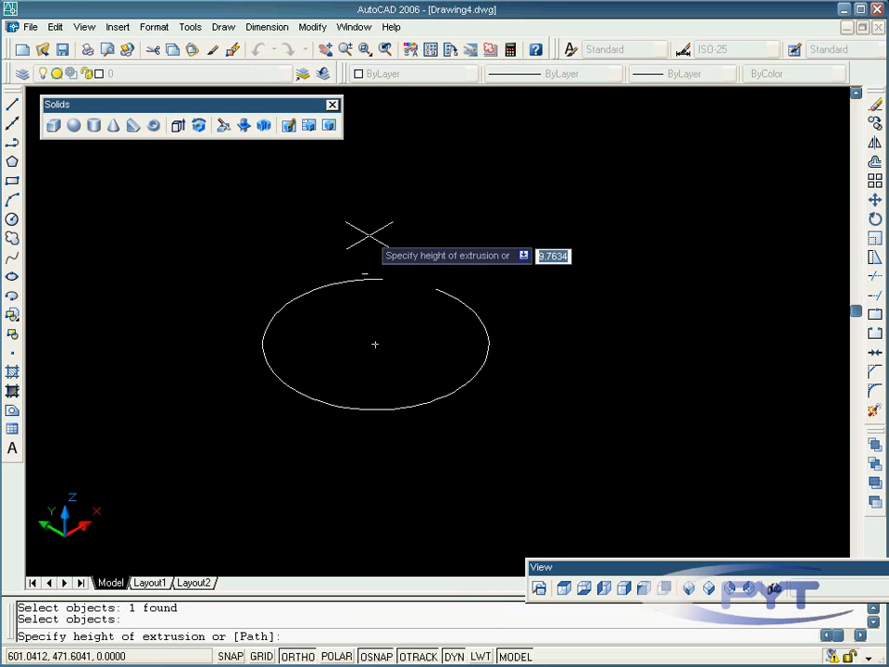
{"action": "type", "text": "30"}
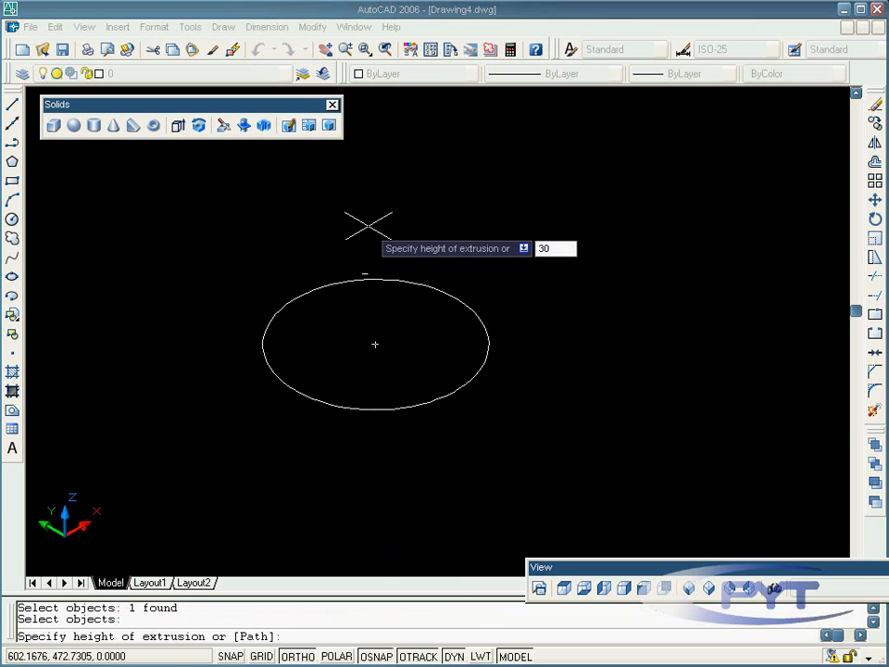
{"action": "key", "text": "Return"}
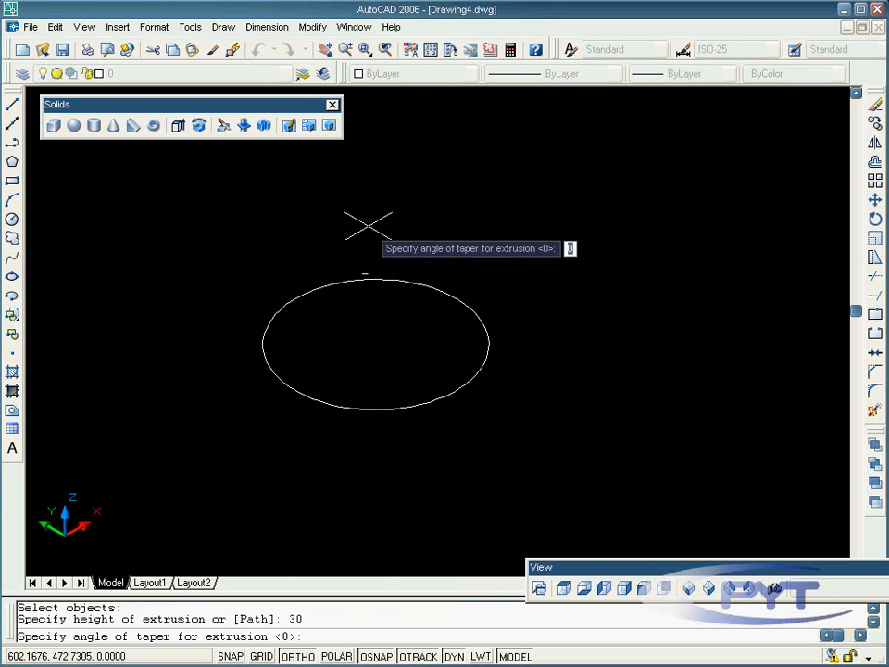
{"action": "key", "text": "Return"}
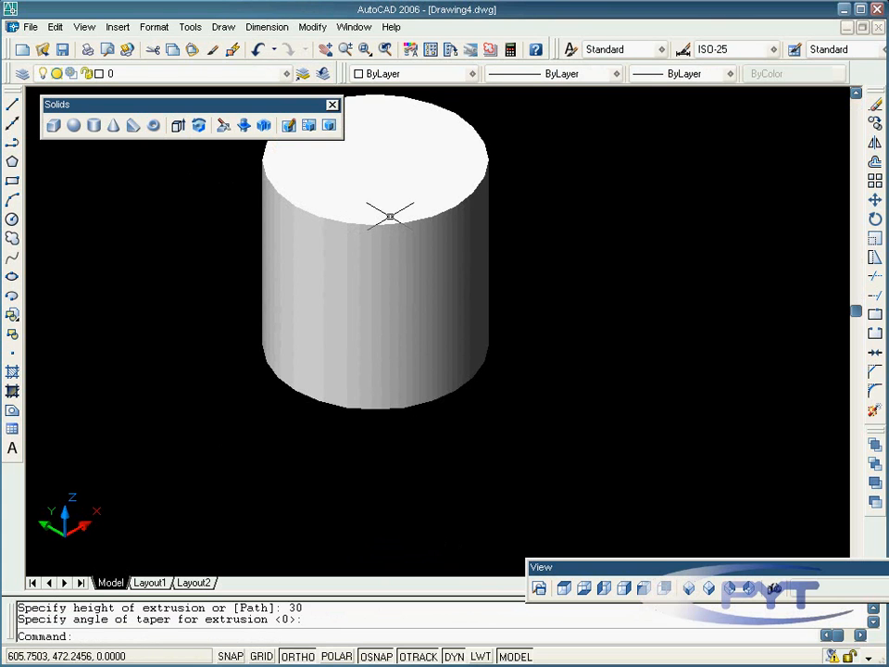
{"action": "middle_click_drag", "start_coordinate": [390, 214], "coordinate": [430, 303]}
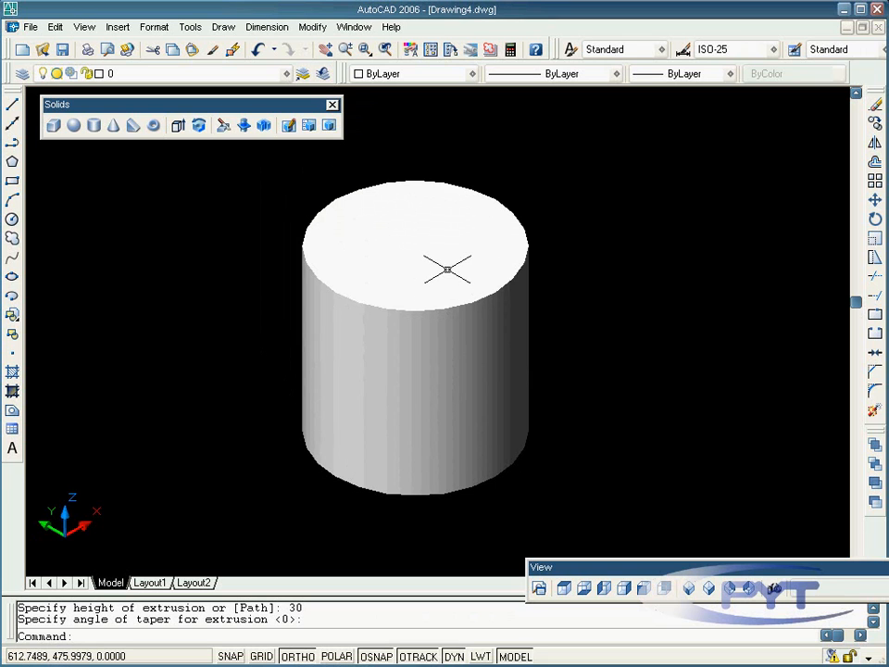
{"action": "mouse_move", "coordinate": [447, 269]}
{"action": "middle_mouse_down"}
{"action": "mouse_move", "coordinate": [480, 250]}
{"action": "mouse_move", "coordinate": [452, 257]}
{"action": "middle_mouse_up"}
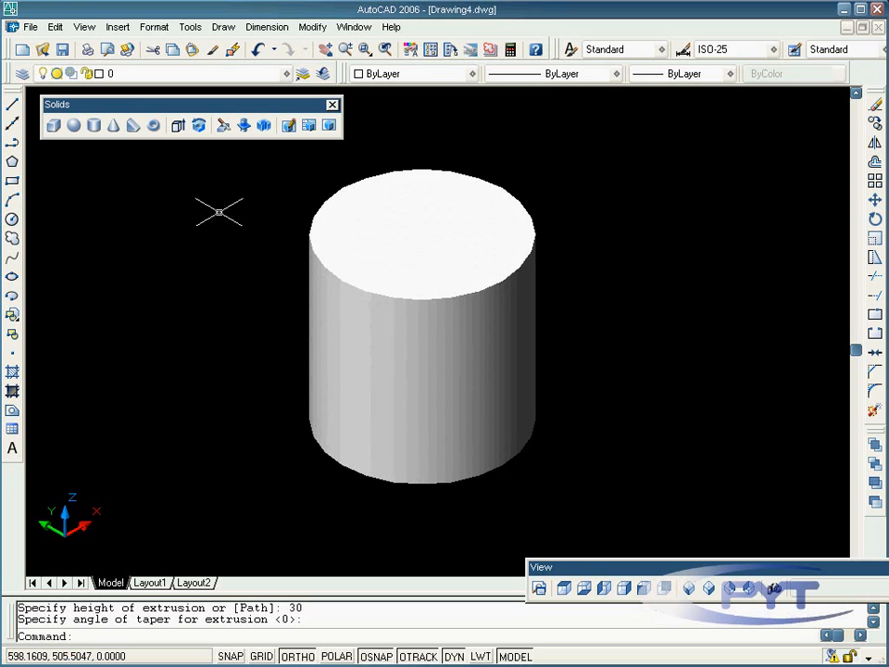
Step: Set the cylinder's shade mode to 3D Wireframe
{"action": "left_click", "coordinate": [84, 26]}
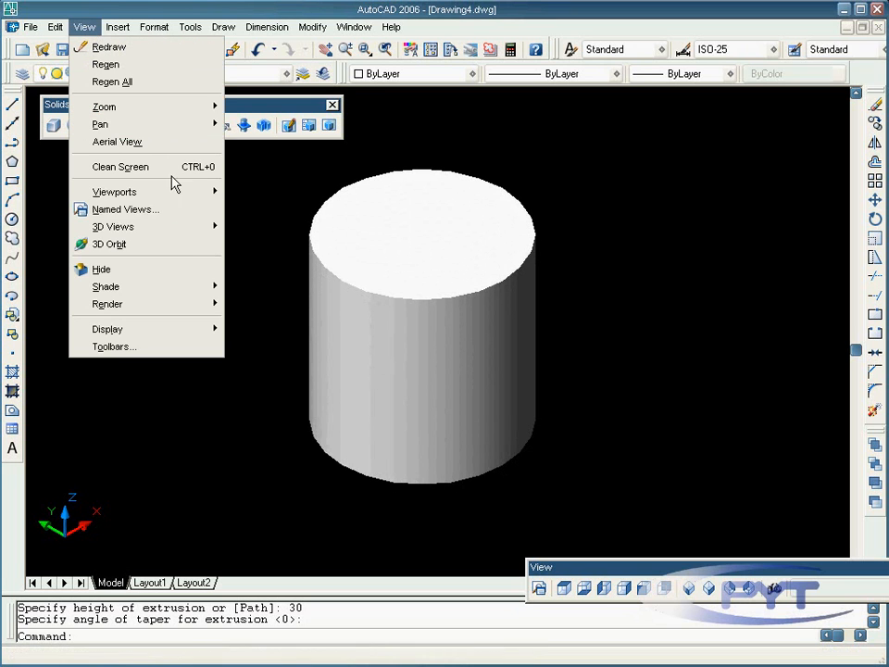
{"action": "mouse_move", "coordinate": [209, 292]}
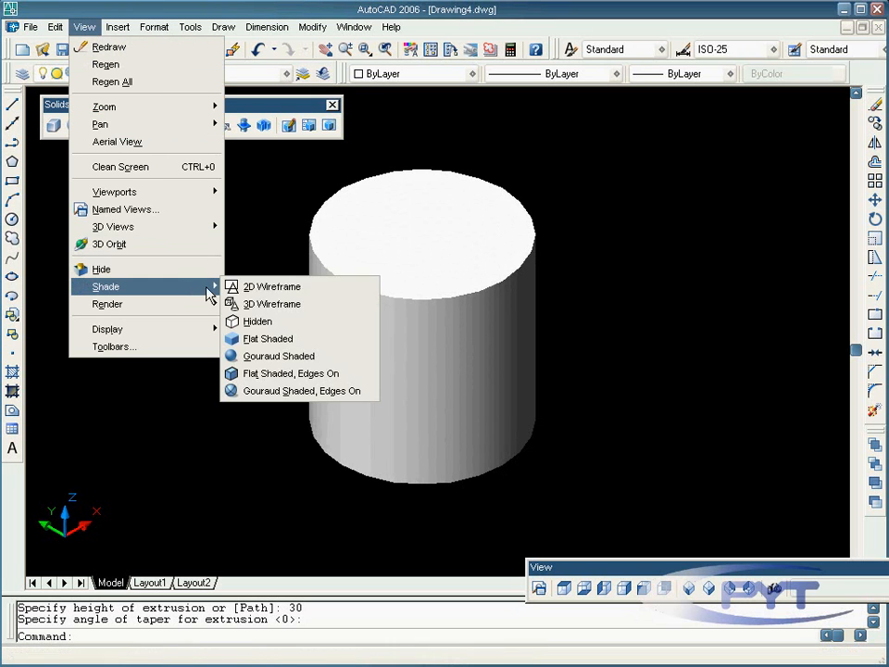
{"action": "left_click", "coordinate": [305, 305]}
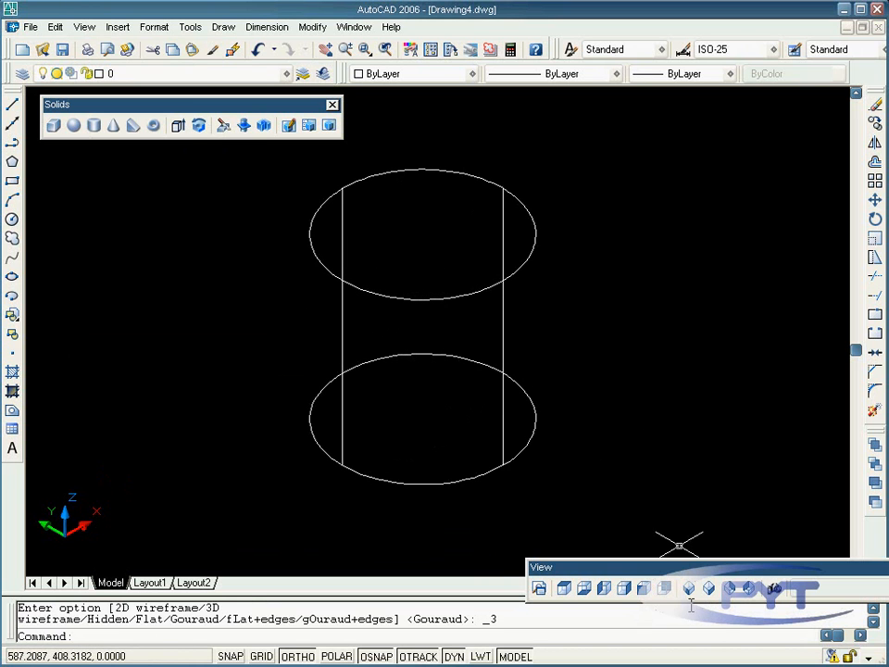
Step: Look at the wireframe cylinder in the top, bottom and left views
{"action": "left_click", "coordinate": [562, 589]}
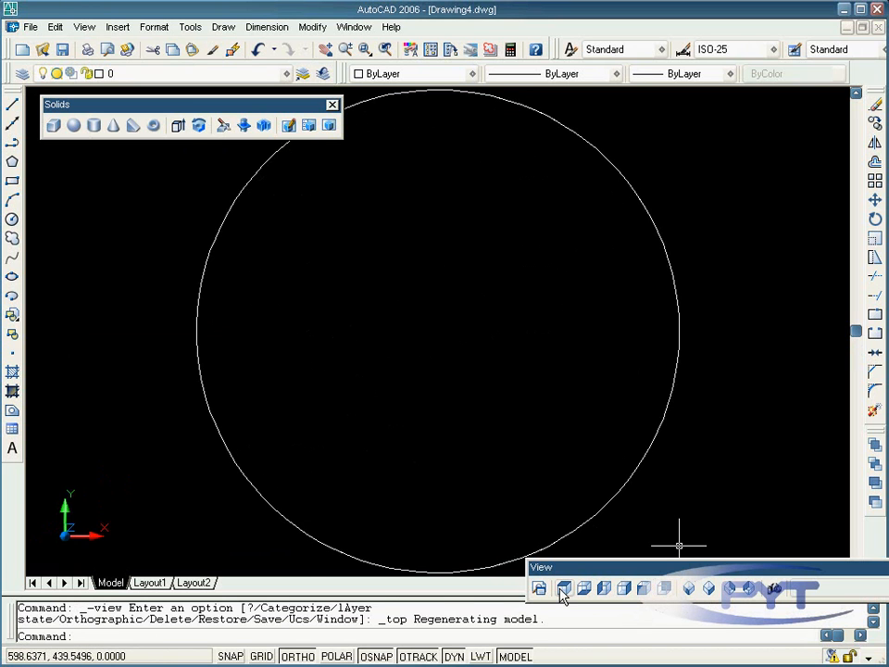
{"action": "left_click", "coordinate": [582, 589]}
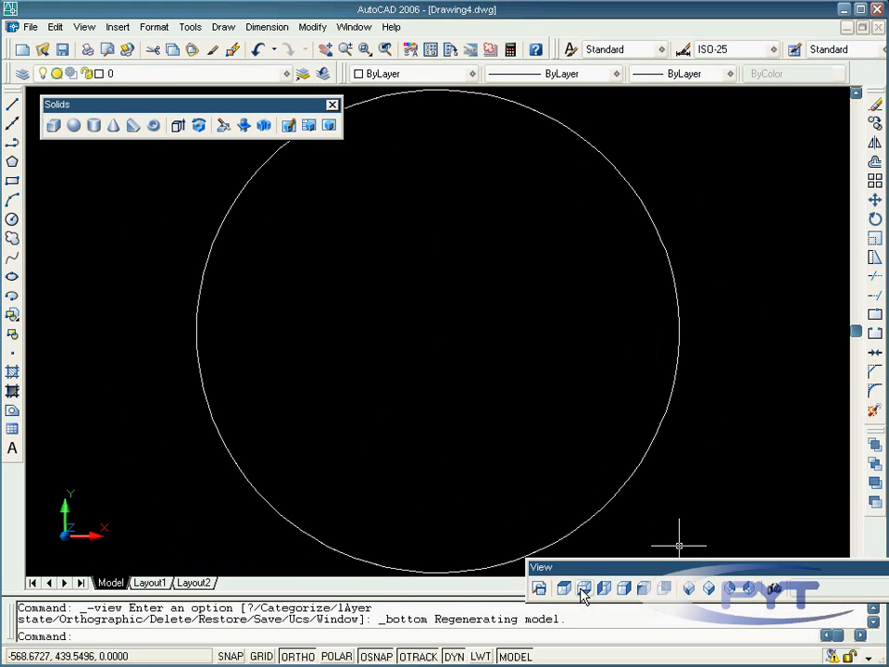
{"action": "left_click", "coordinate": [603, 590]}
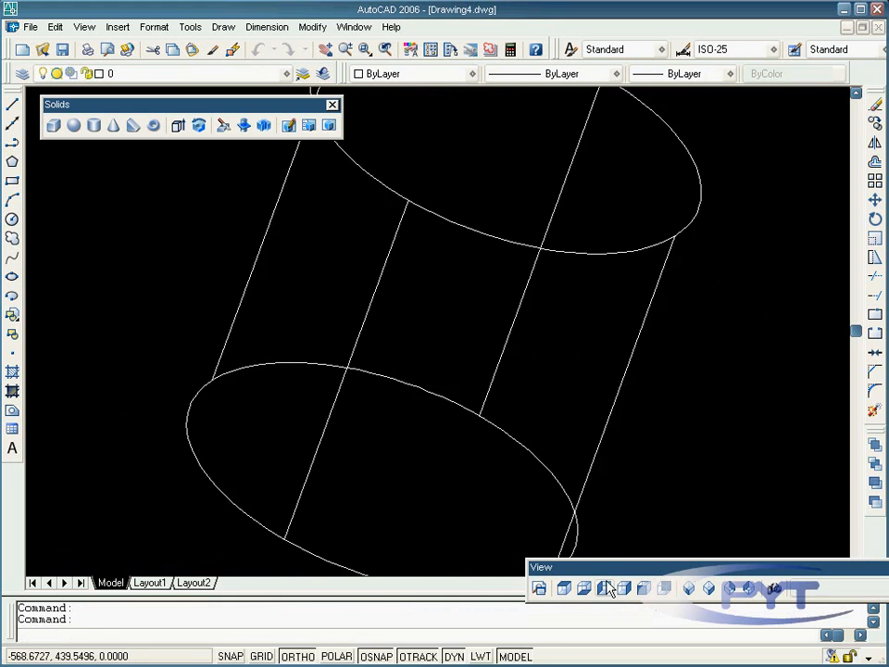
{"action": "scroll", "coordinate": [607, 452], "scroll_direction": "down", "scroll_amount": 2}
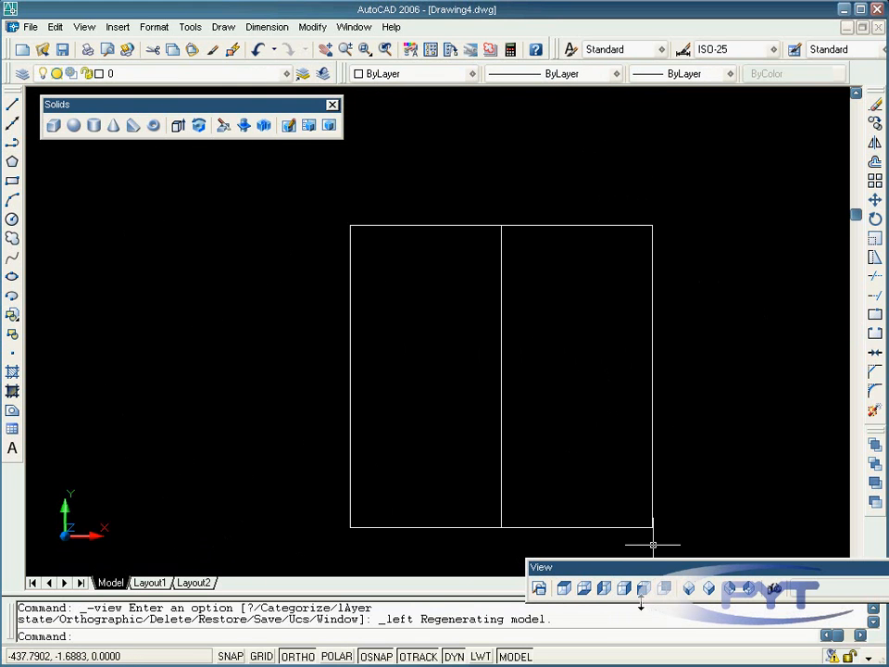
Step: Show the cylinder in the southeast isometric view and set its shade mode to Hidden
{"action": "left_click", "coordinate": [692, 589]}
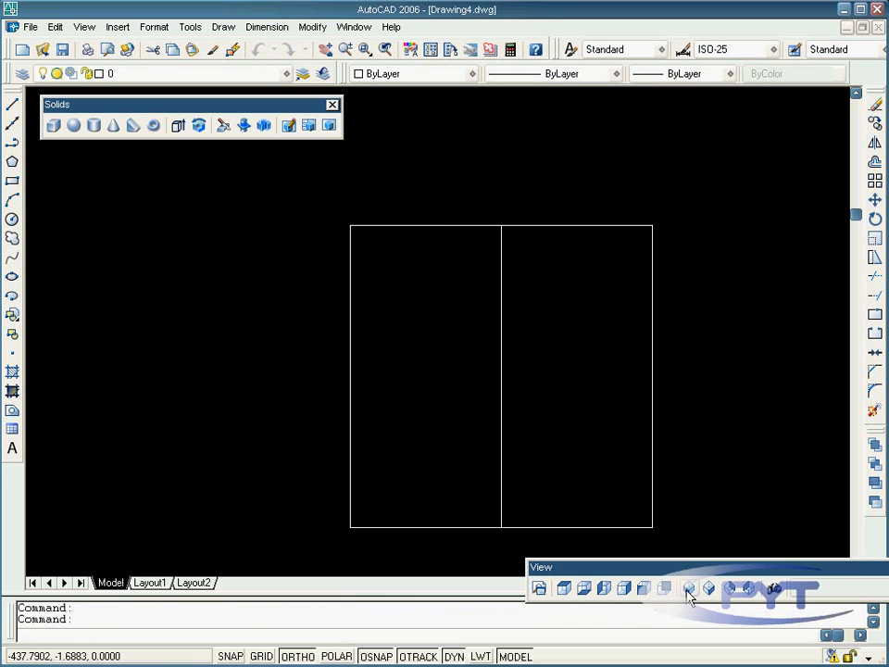
{"action": "left_click", "coordinate": [709, 589]}
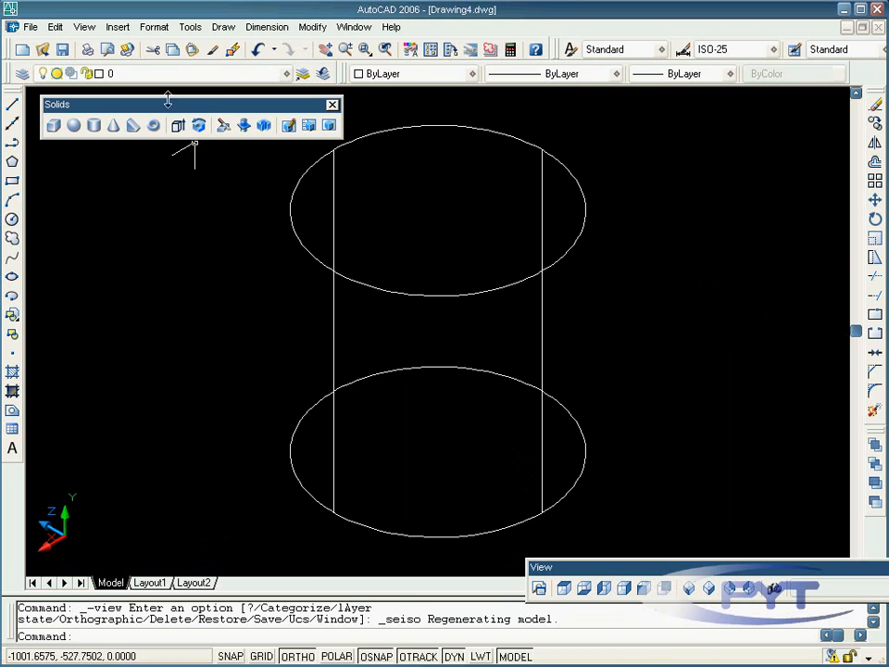
{"action": "left_click", "coordinate": [84, 27]}
{"action": "mouse_move", "coordinate": [212, 291]}
{"action": "left_click", "coordinate": [282, 320]}
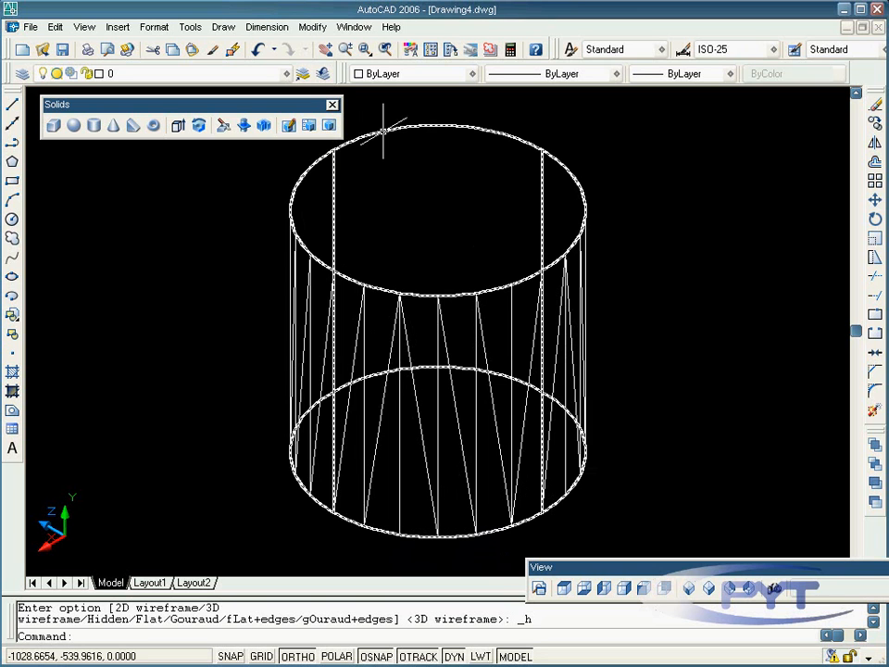
Step: Delete the cylinder, and display the Solids Editing toolbar beside the Solids toolbar
{"action": "left_click", "coordinate": [383, 130]}
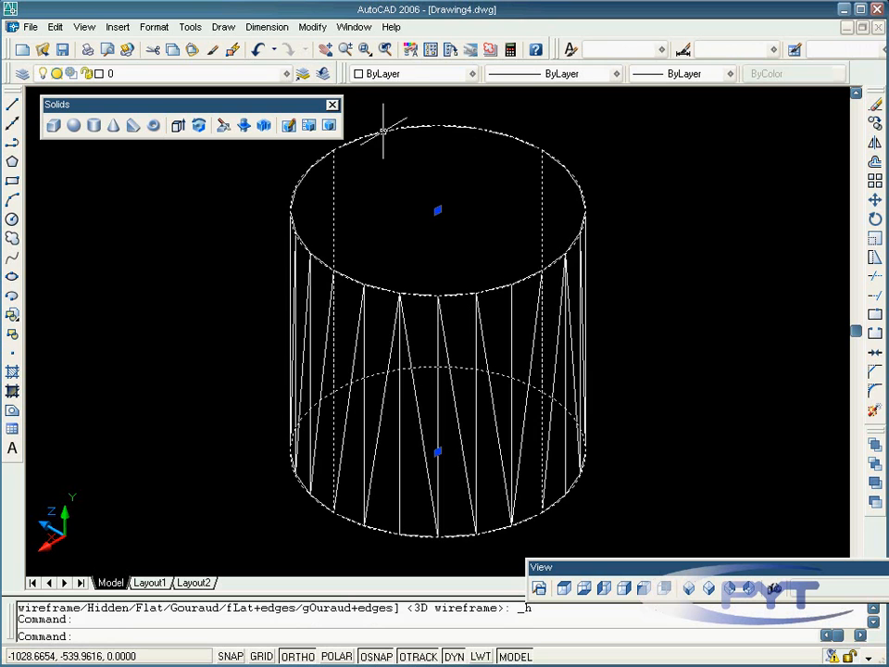
{"action": "key", "text": "Delete"}
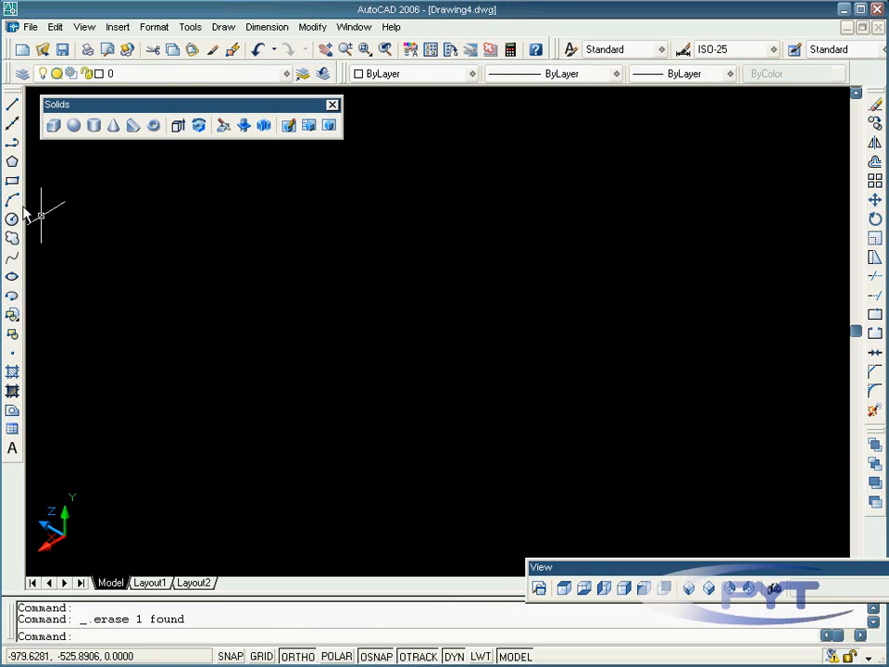
{"action": "right_click", "coordinate": [14, 163]}
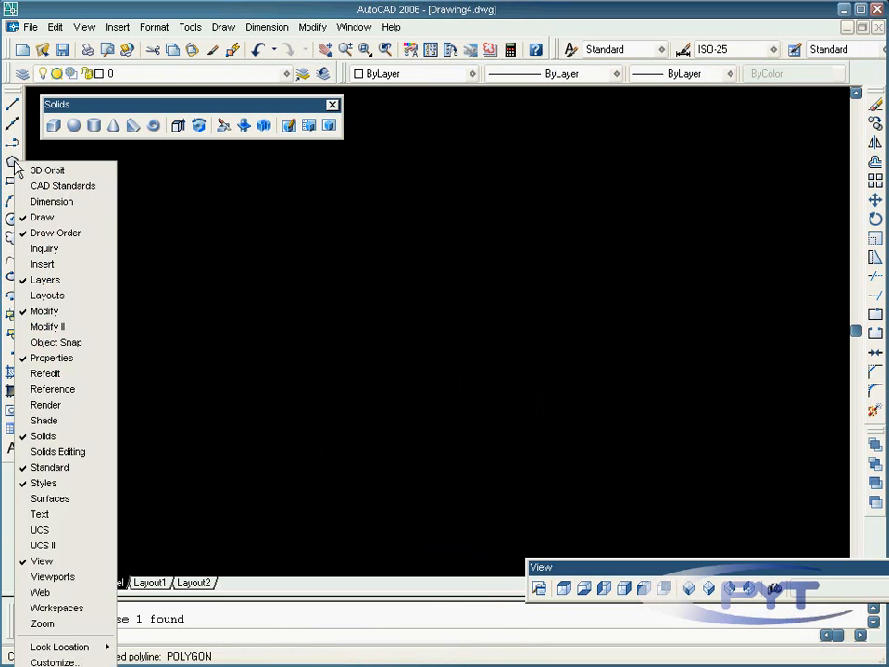
{"action": "left_click", "coordinate": [88, 451]}
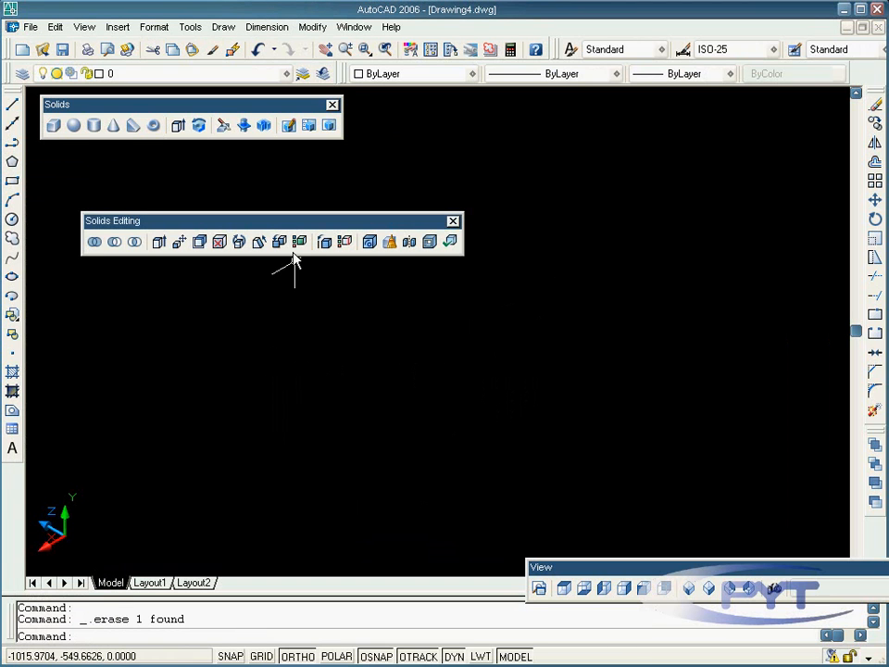
{"action": "left_click_drag", "start_coordinate": [289, 228], "coordinate": [570, 113]}
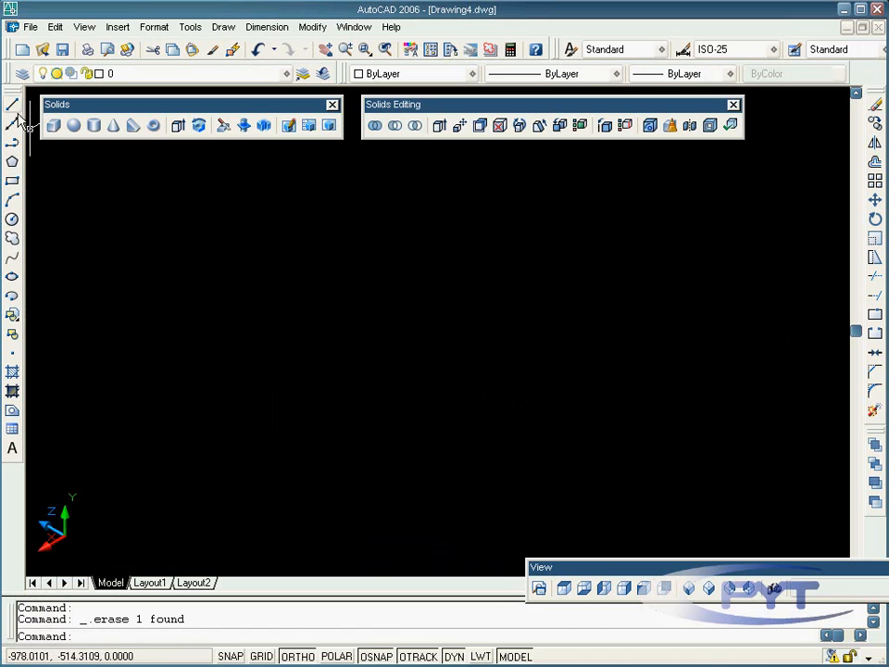
Step: In the top view, draw a circle with a radius of 15 near the middle of the drawing area
{"action": "left_click", "coordinate": [563, 587]}
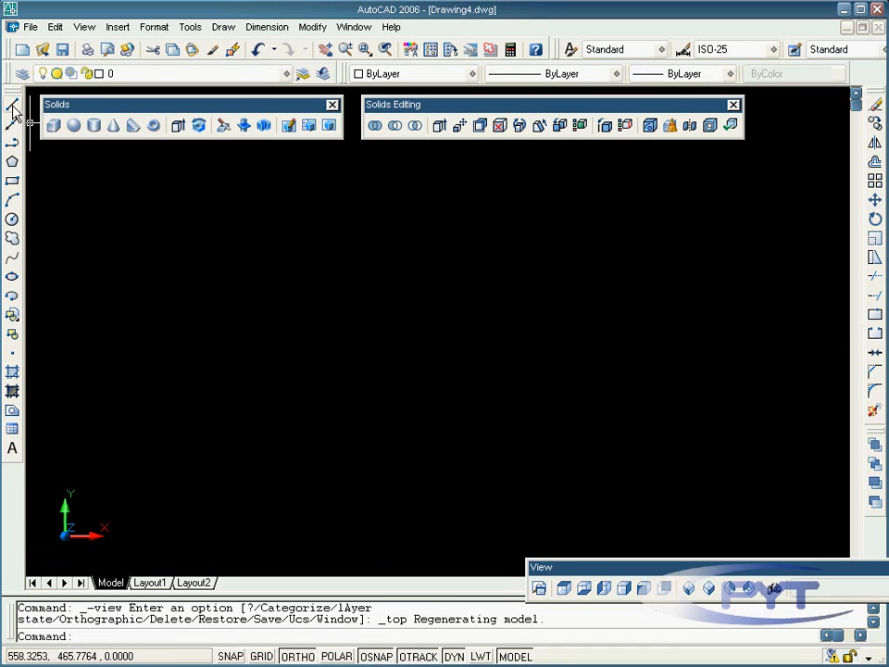
{"action": "left_click", "coordinate": [11, 220]}
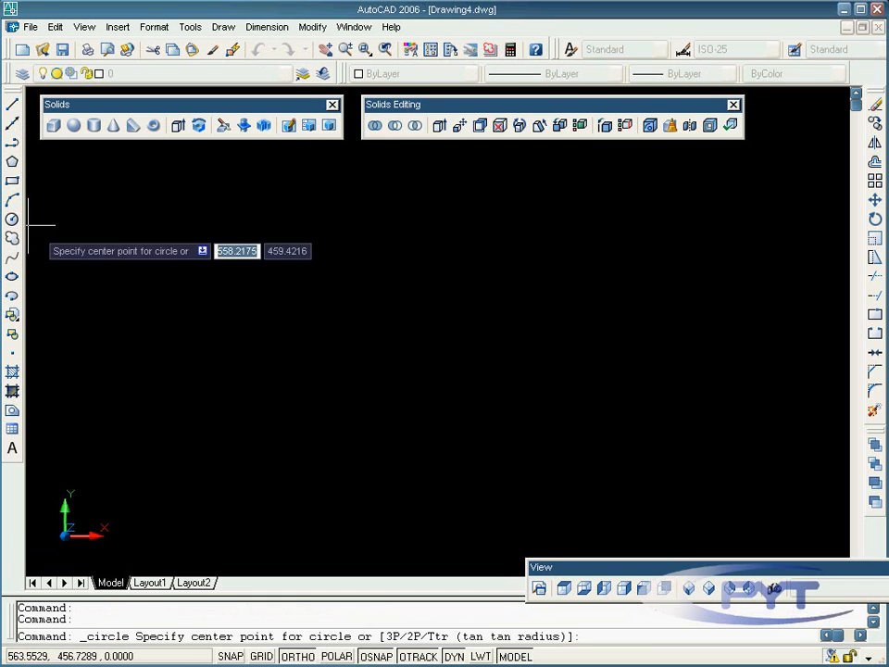
{"action": "left_click", "coordinate": [397, 345]}
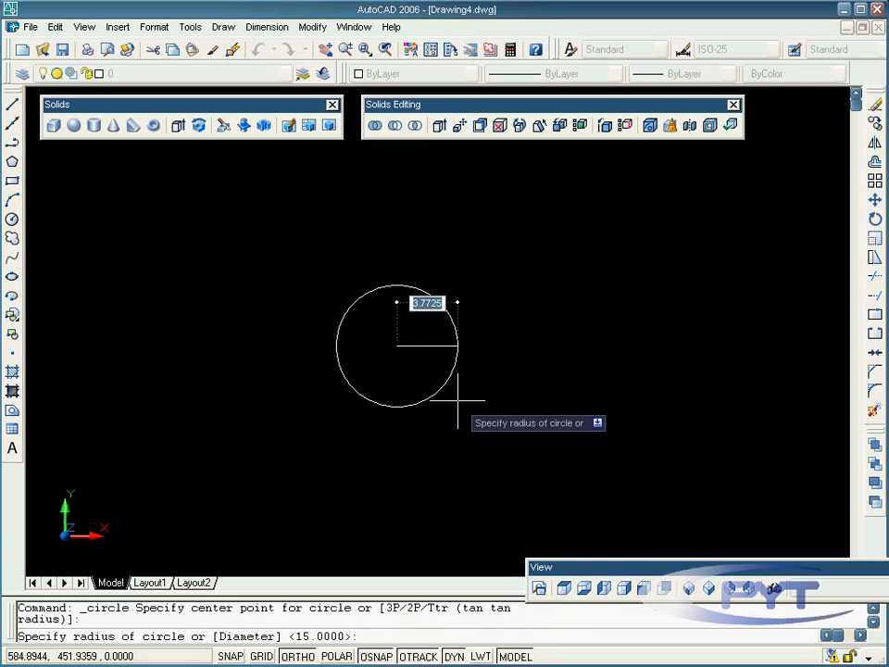
{"action": "type", "text": "15"}
{"action": "key", "text": "Return"}
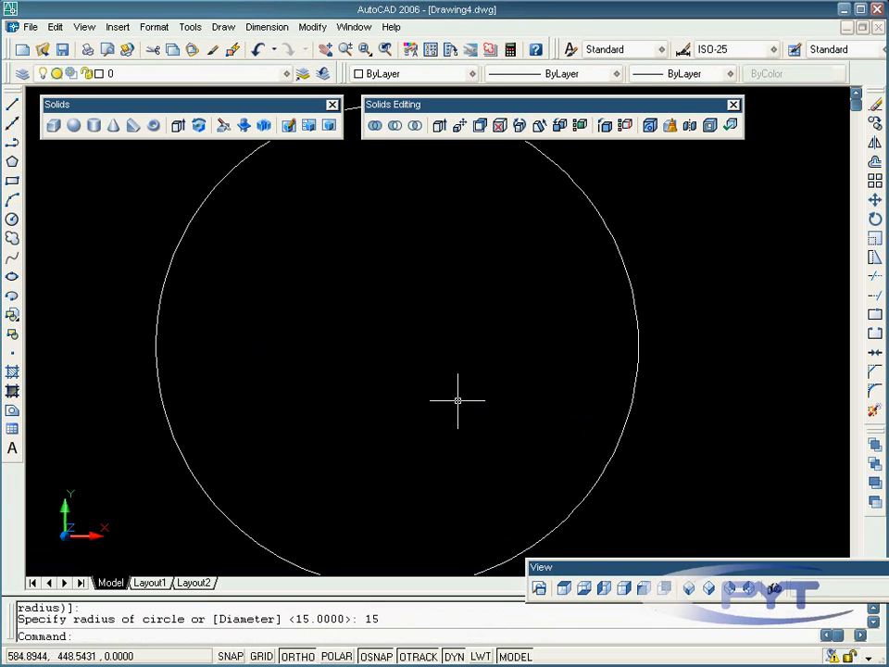
Step: Draw a concentric inner circle with a radius of 13, checking the object snap modes before snapping to the first circle's center
{"action": "right_click", "coordinate": [378, 345]}
{"action": "left_click", "coordinate": [426, 353]}
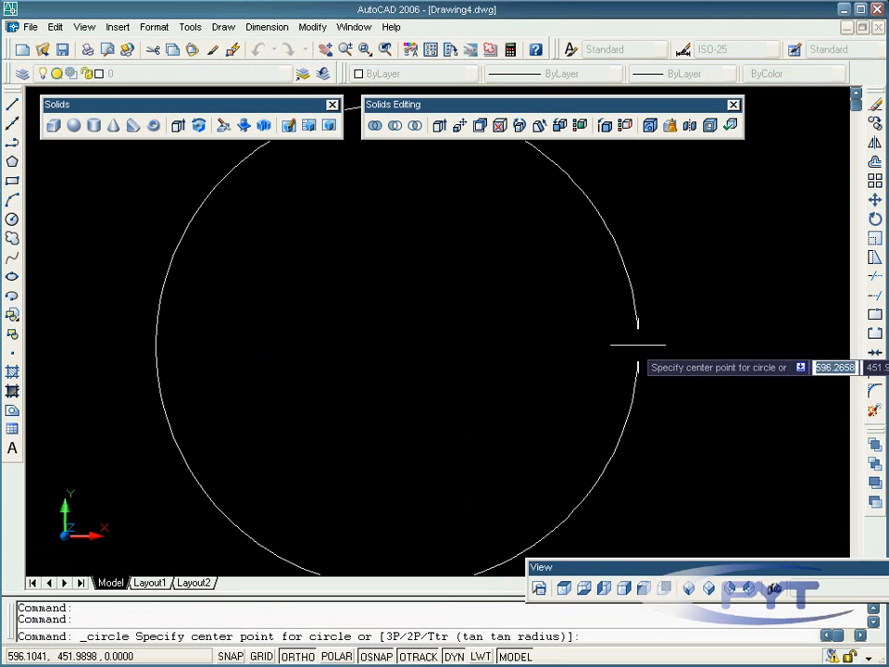
{"action": "scroll", "coordinate": [413, 363], "scroll_direction": "down", "scroll_amount": 1}
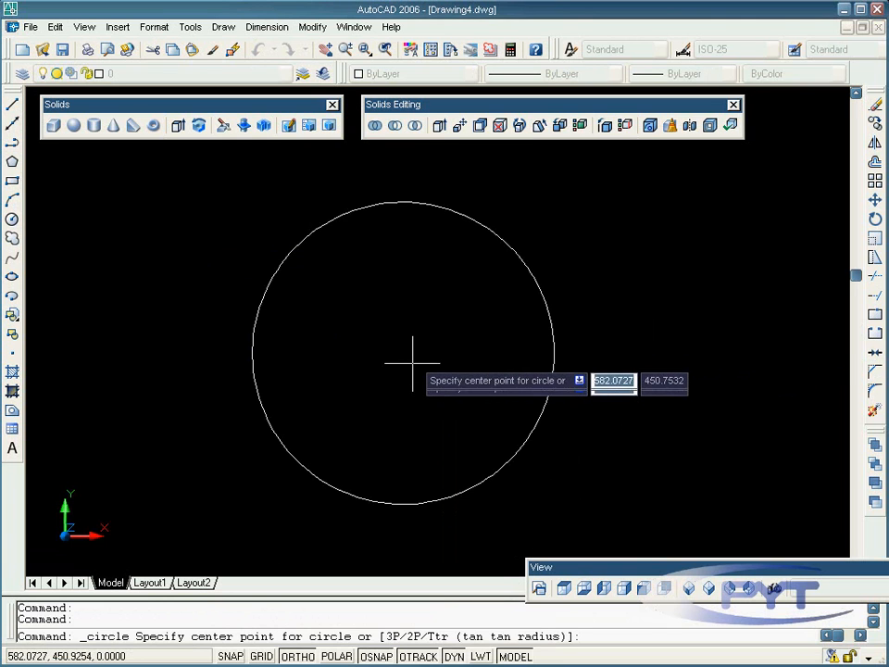
{"action": "right_click", "coordinate": [378, 657]}
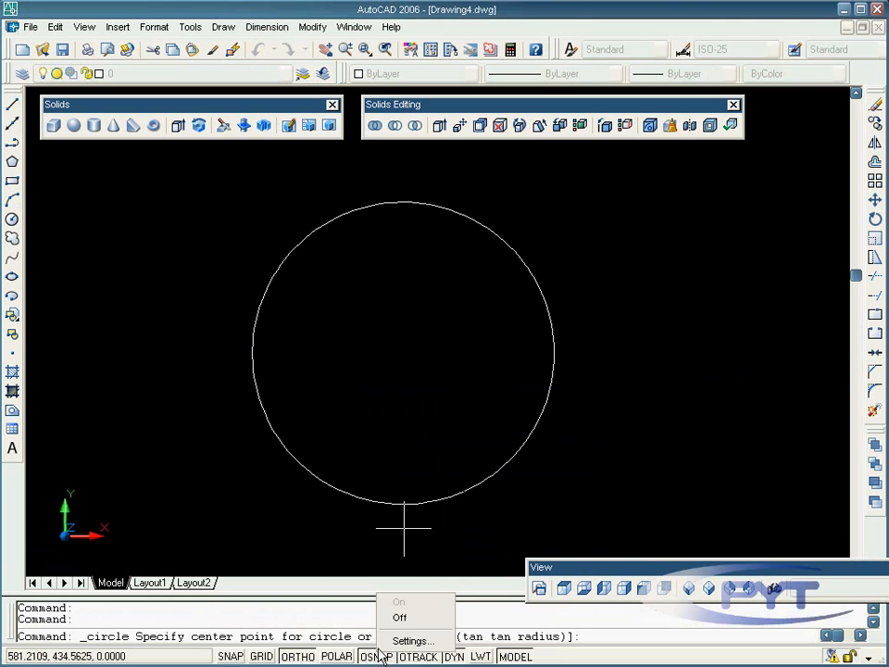
{"action": "left_click", "coordinate": [394, 639]}
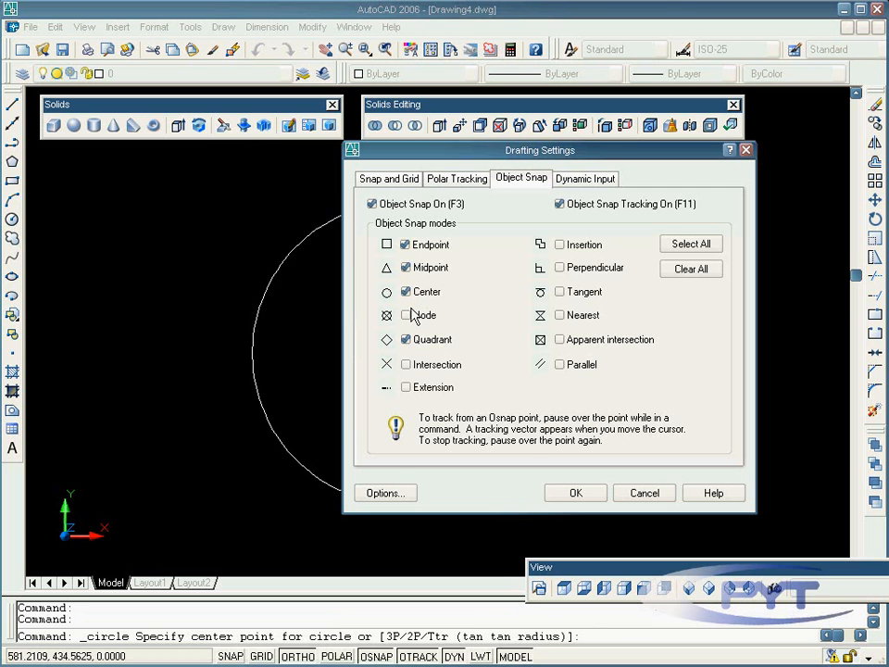
{"action": "left_click", "coordinate": [574, 493]}
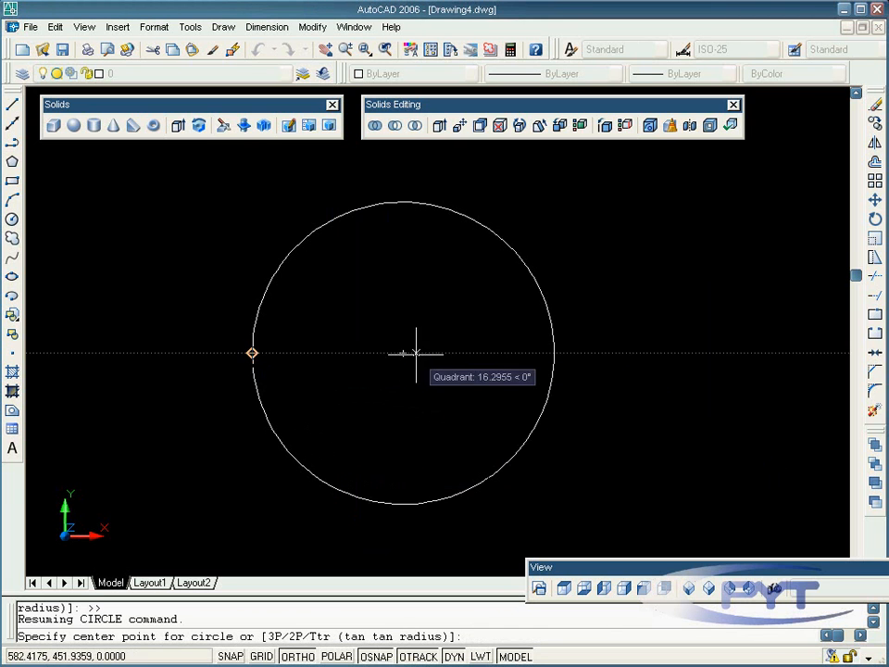
{"action": "left_click", "coordinate": [403, 353]}
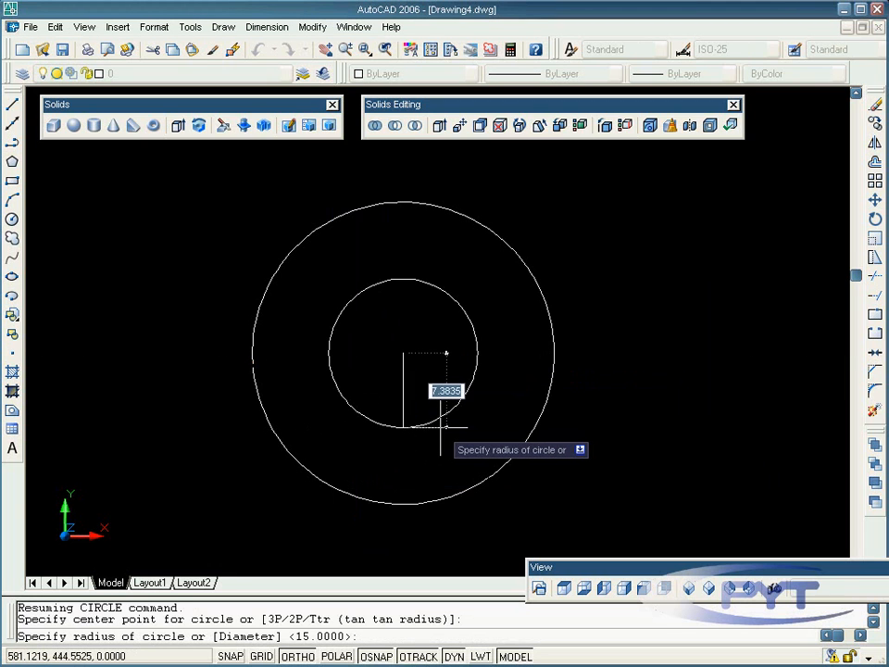
{"action": "type", "text": "1"}
{"action": "type", "text": "3"}
{"action": "key", "text": "Return"}
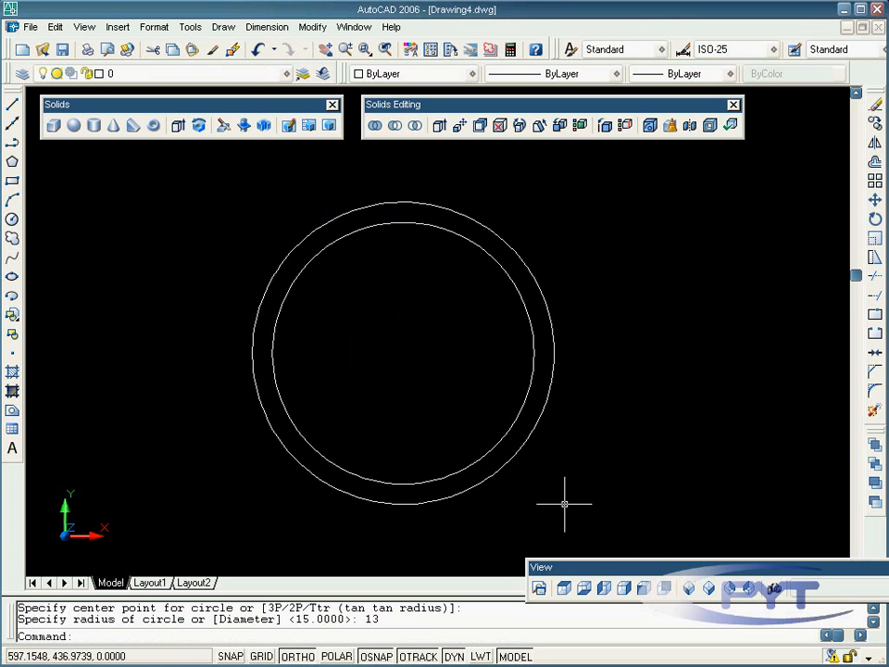
Step: In the southwest isometric view, extrude the outer circle to a height of 30 with a taper angle of 0
{"action": "left_click", "coordinate": [688, 588]}
{"action": "scroll", "coordinate": [579, 441], "scroll_direction": "down", "scroll_amount": 3}
{"action": "scroll", "coordinate": [564, 405], "scroll_direction": "up", "scroll_amount": 1}
{"action": "scroll", "coordinate": [462, 386], "scroll_direction": "down", "scroll_amount": 1}
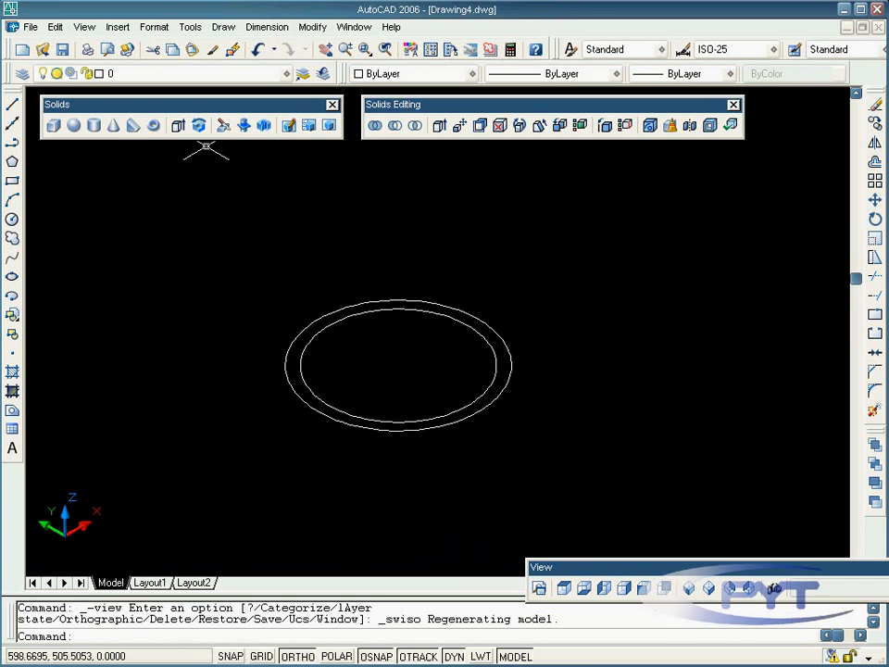
{"action": "left_click", "coordinate": [178, 126]}
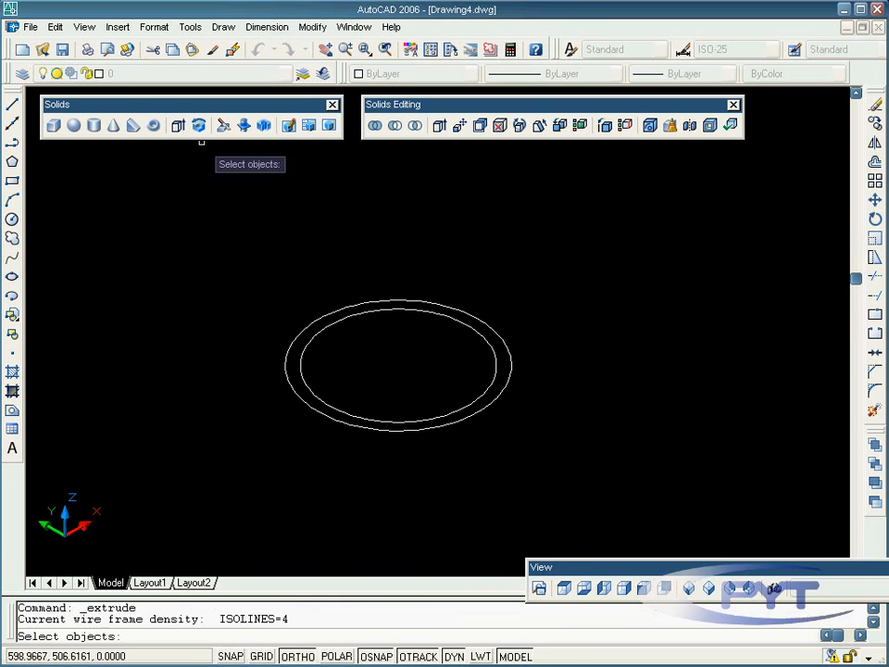
{"action": "left_click", "coordinate": [405, 301]}
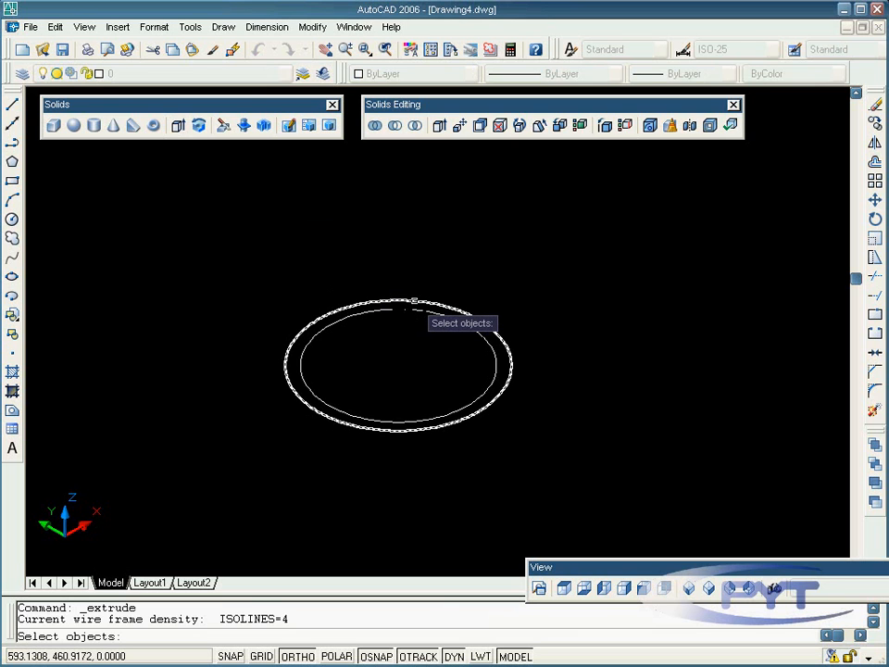
{"action": "left_click", "coordinate": [414, 301]}
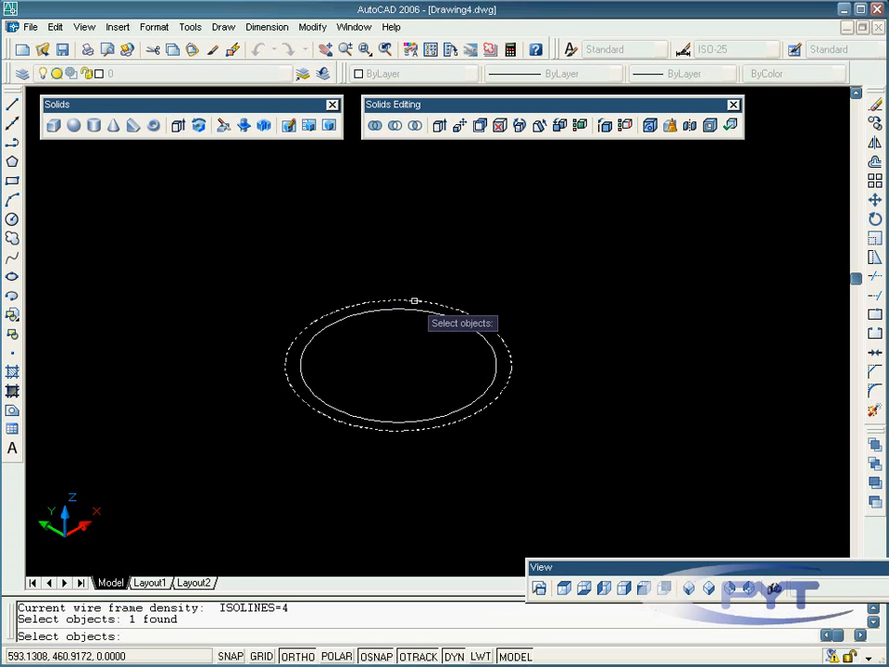
{"action": "key", "text": "Return"}
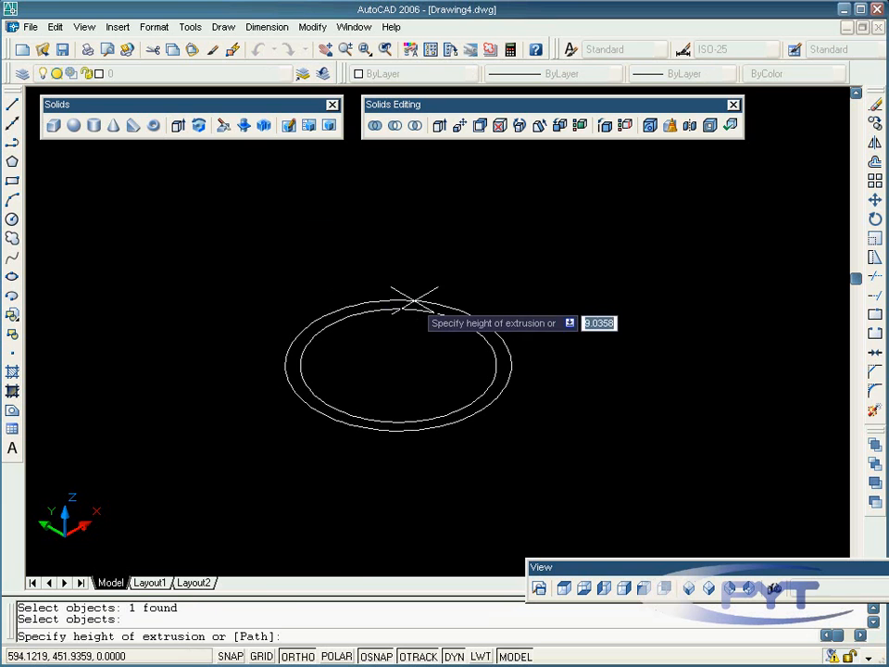
{"action": "type", "text": "3"}
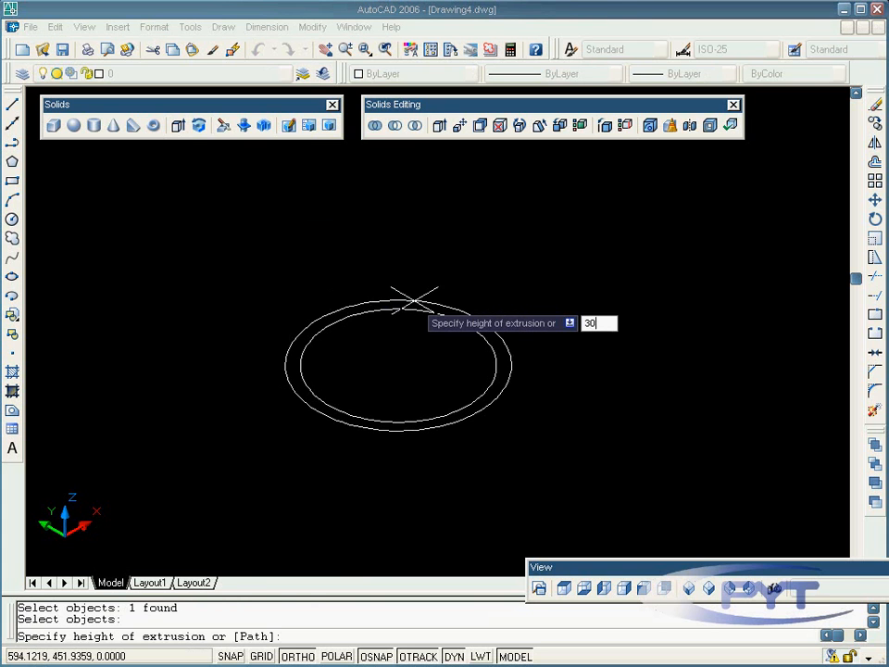
{"action": "type", "text": "0"}
{"action": "key", "text": "Return"}
{"action": "key", "text": "Return"}
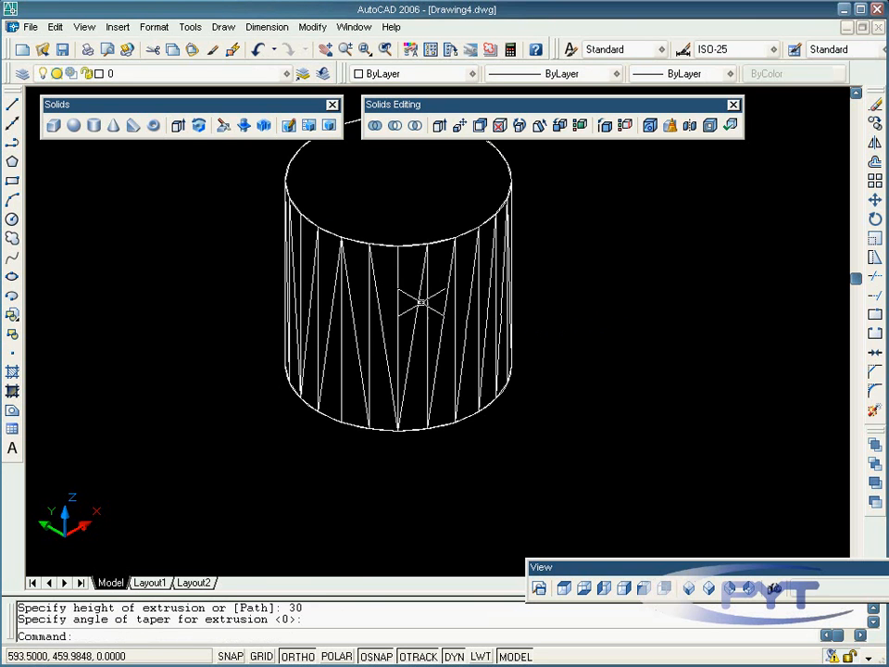
Step: Set the shade mode of the extruded outer cylinder to 2D Wireframe
{"action": "left_click", "coordinate": [84, 28]}
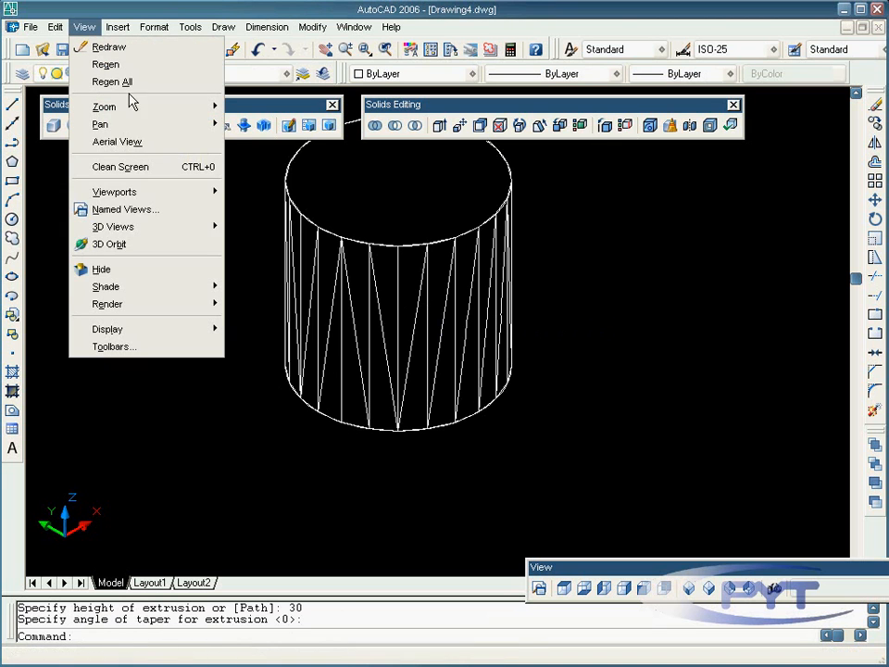
{"action": "mouse_move", "coordinate": [203, 287]}
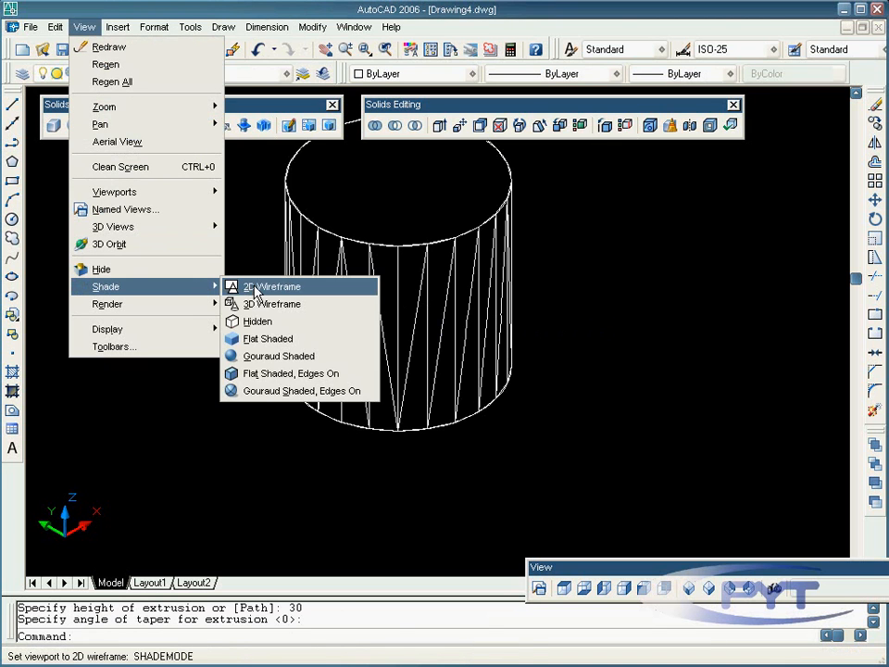
{"action": "left_click", "coordinate": [256, 292]}
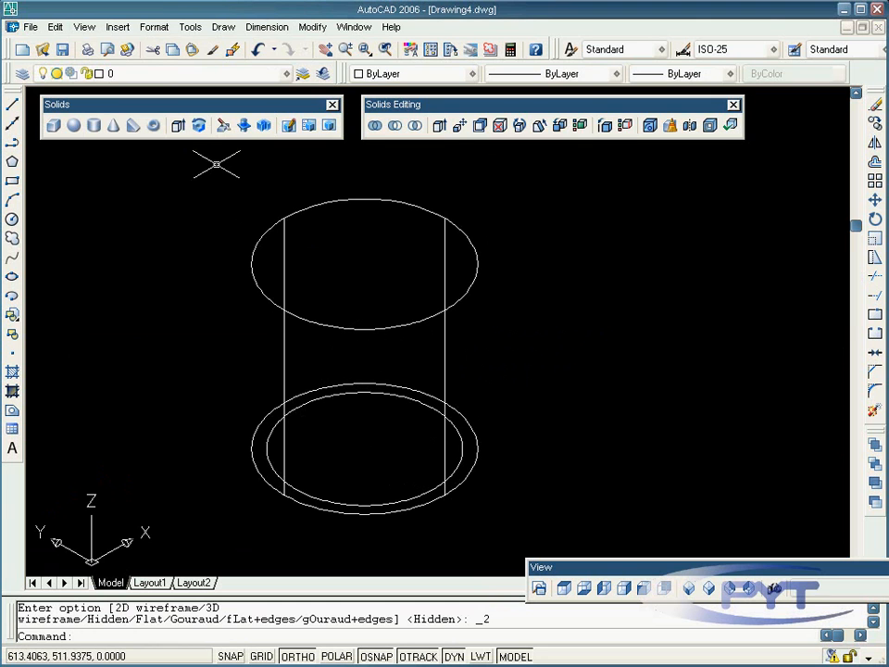
Step: Extrude the inner circle to a height of 15 with the default taper angle
{"action": "left_click", "coordinate": [177, 125]}
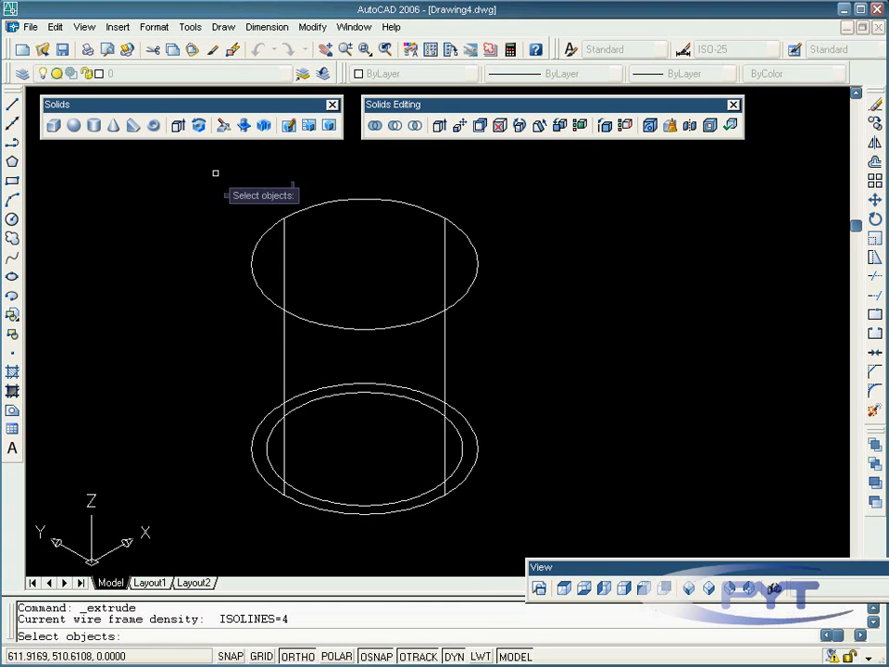
{"action": "left_click", "coordinate": [336, 394]}
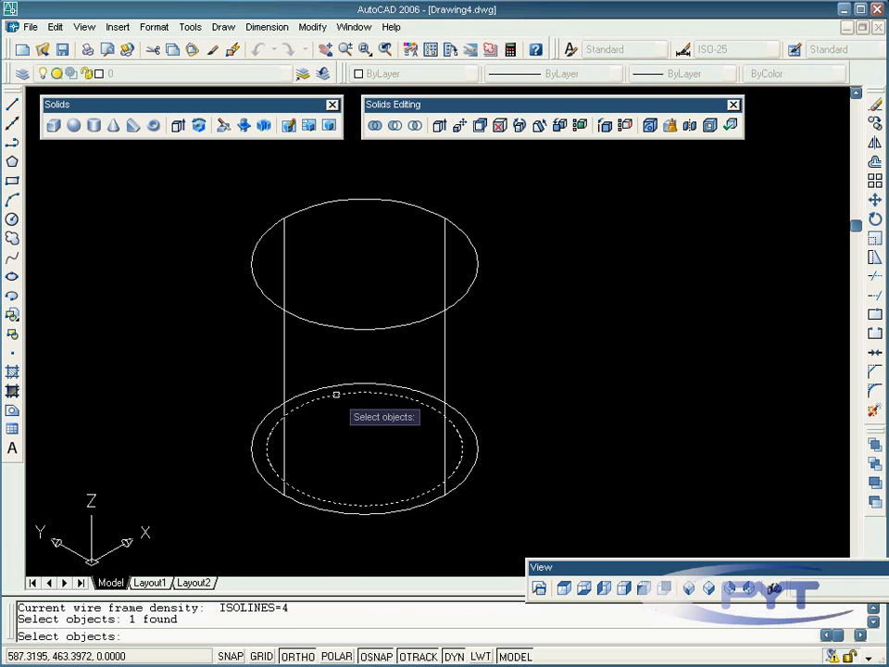
{"action": "key", "text": "Return"}
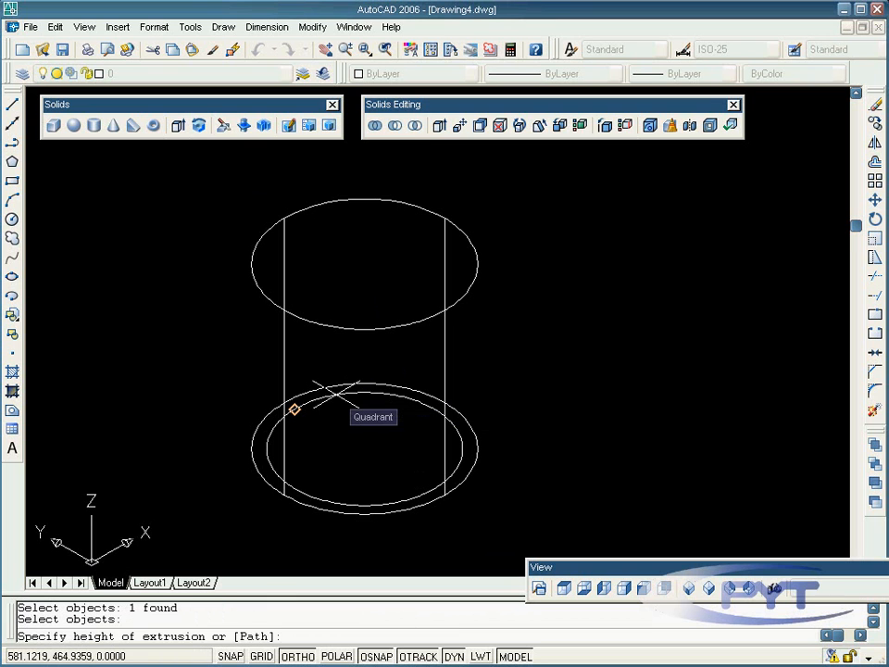
{"action": "type", "text": "15"}
{"action": "key", "text": "Return"}
{"action": "key", "text": "Return"}
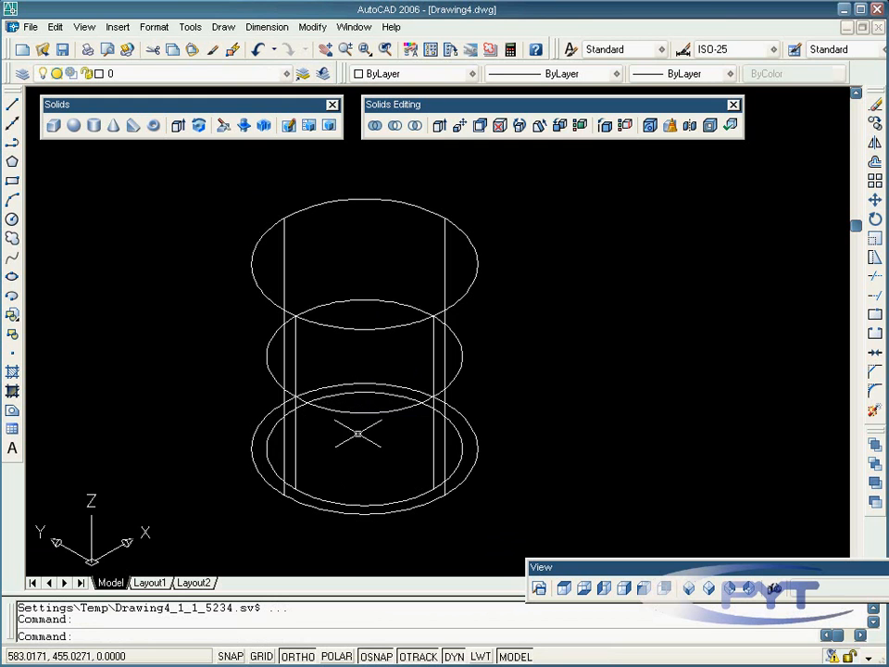
Step: Undo the last extrusion of the inner circle
{"action": "left_click", "coordinate": [378, 414]}
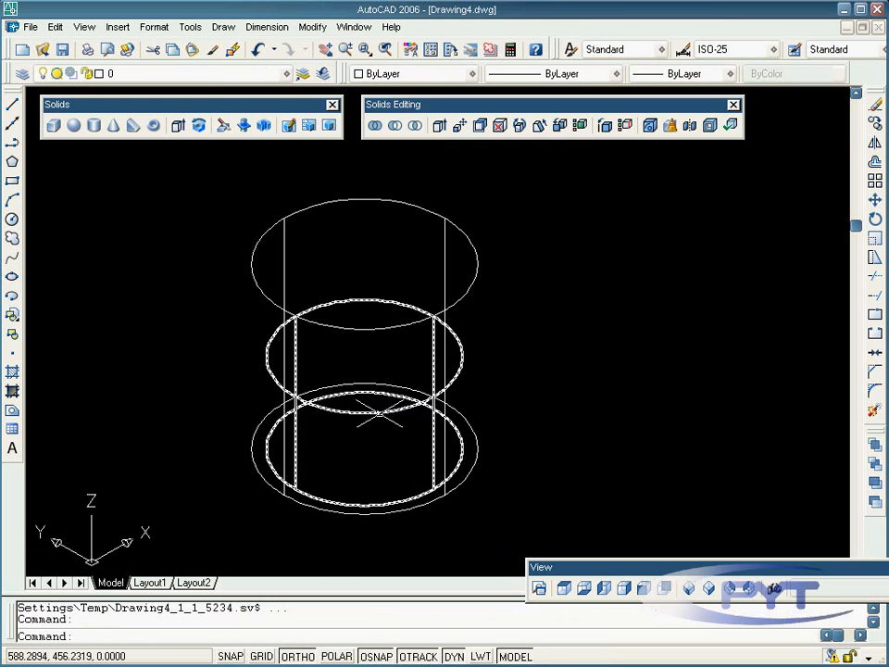
{"action": "left_click", "coordinate": [377, 414]}
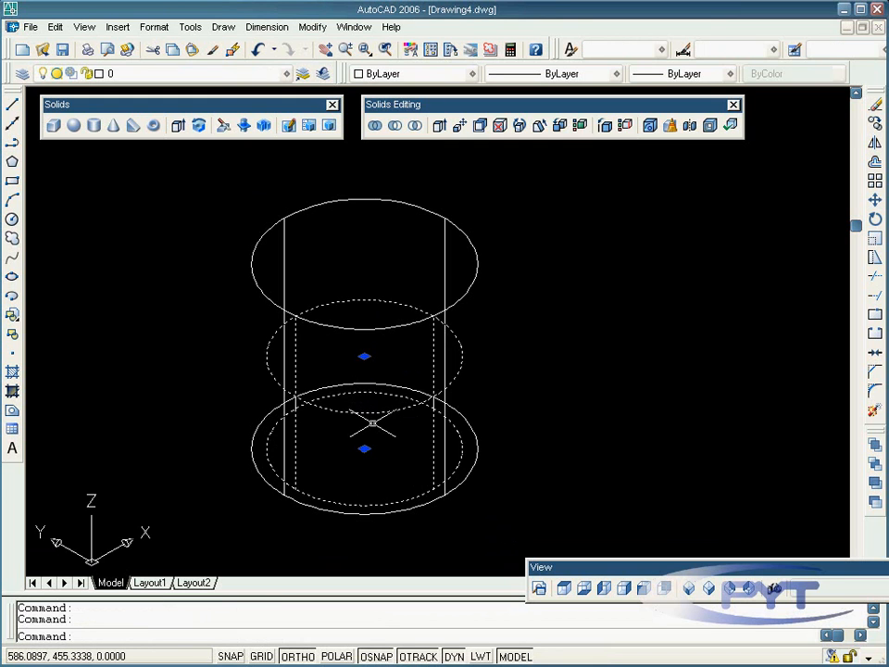
{"action": "key", "text": "ctrl+z"}
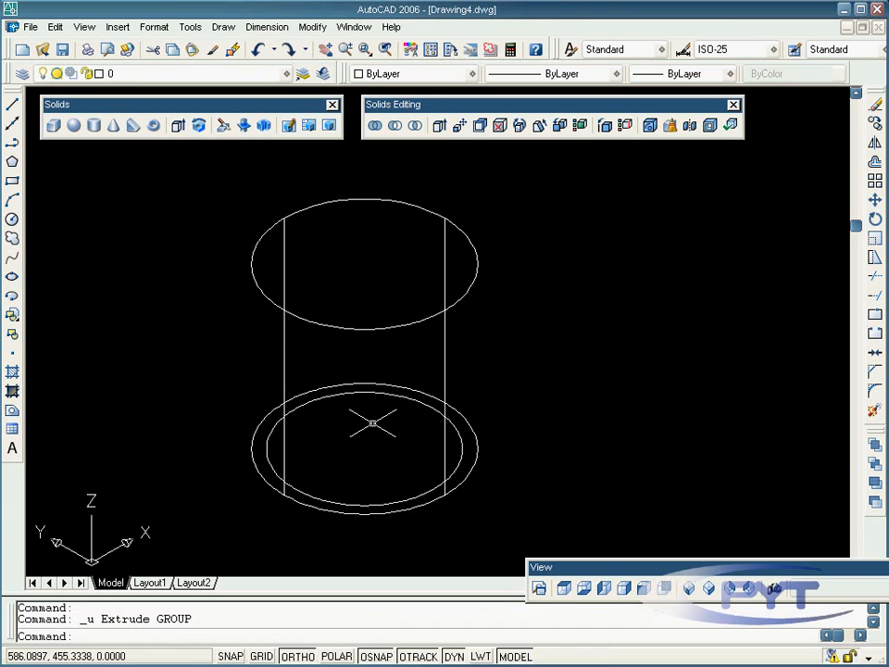
Step: Extrude the inner circle to a height of 30 with the default taper angle of 0
{"action": "left_click", "coordinate": [179, 126]}
{"action": "left_click", "coordinate": [339, 396]}
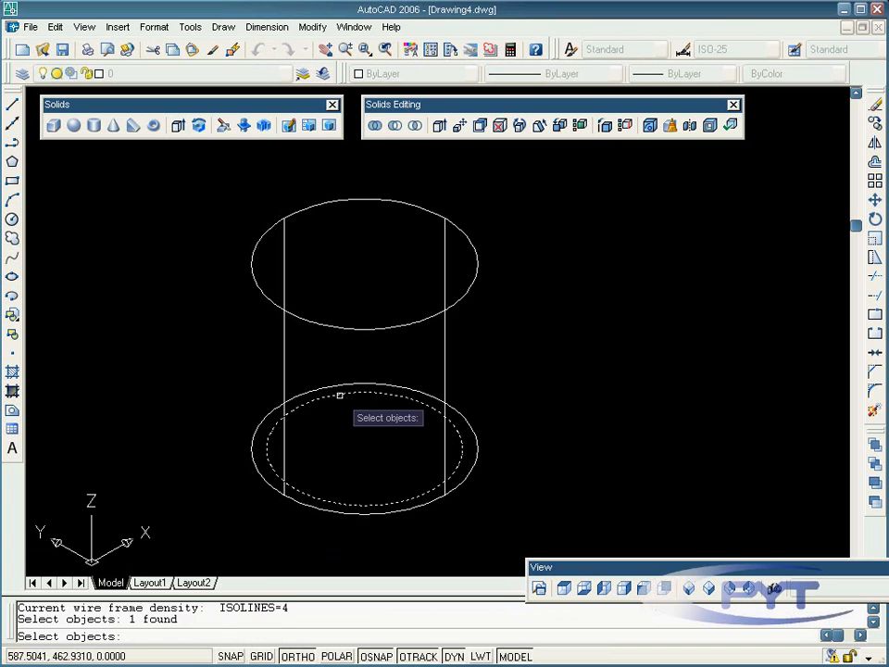
{"action": "key", "text": "Return"}
{"action": "type", "text": "3"}
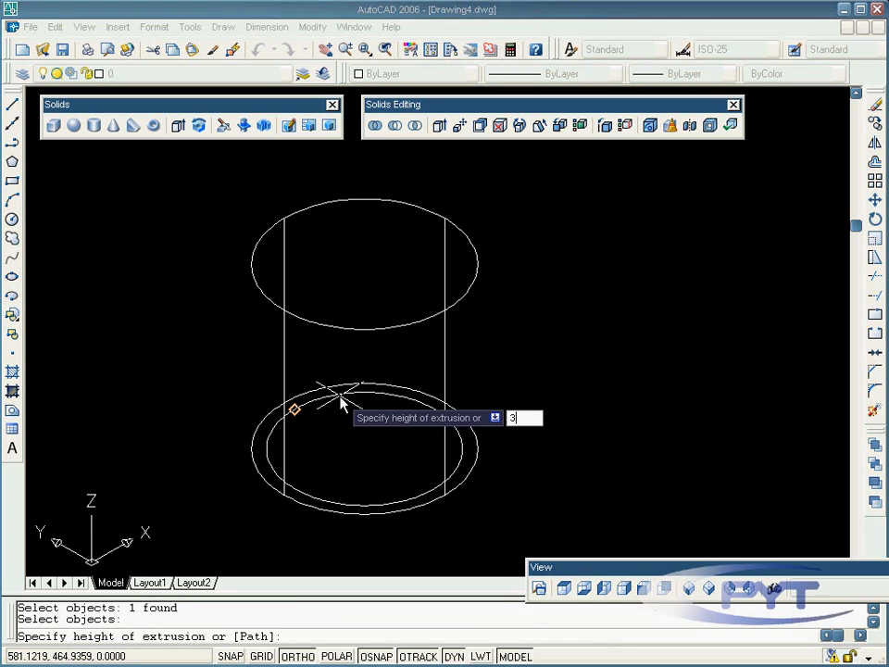
{"action": "type", "text": "0"}
{"action": "key", "text": "Return"}
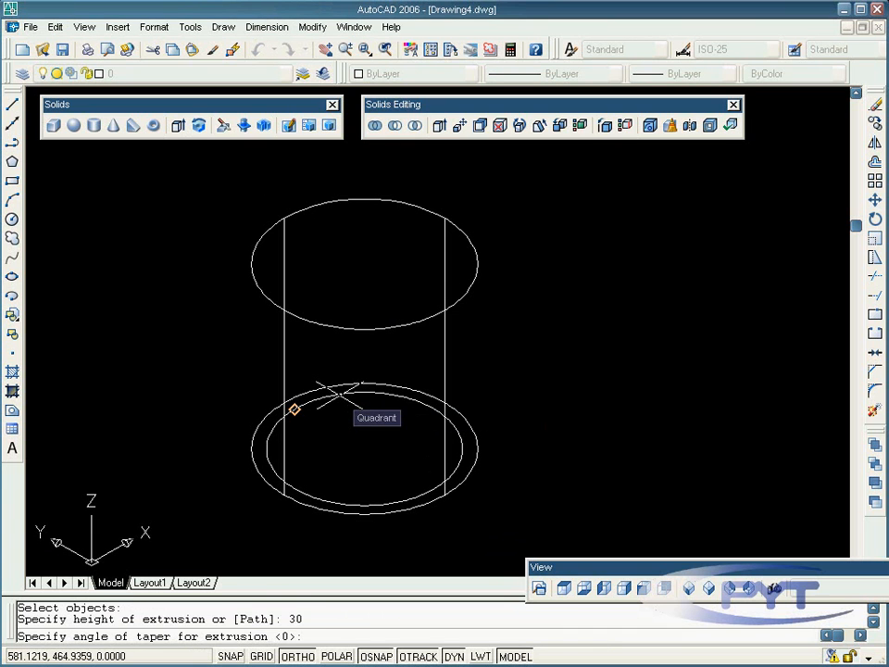
{"action": "key", "text": "Return"}
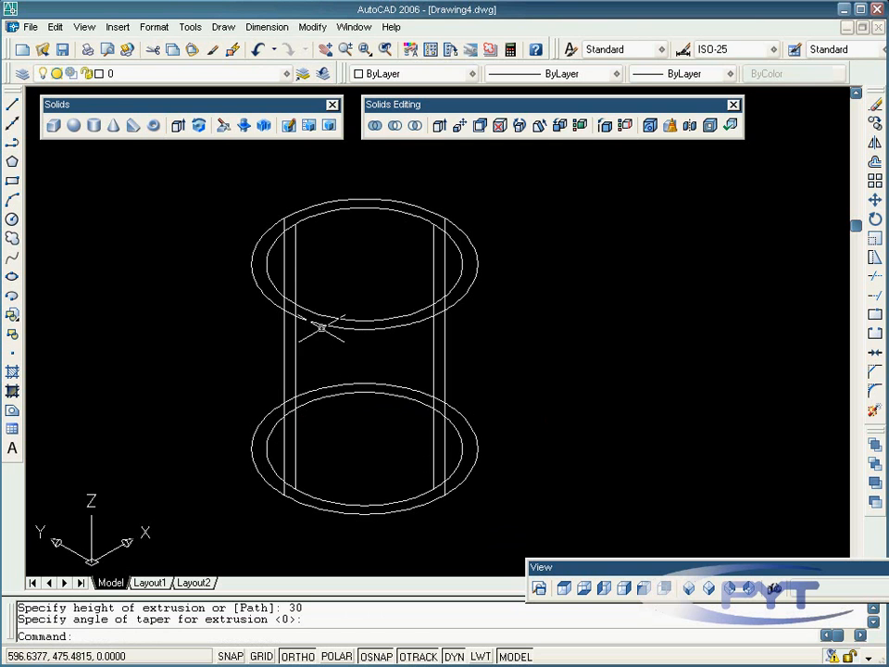
Step: Preview the two concentric cylinders in Flat Shaded mode and return them to 2D Wireframe
{"action": "left_click", "coordinate": [83, 27]}
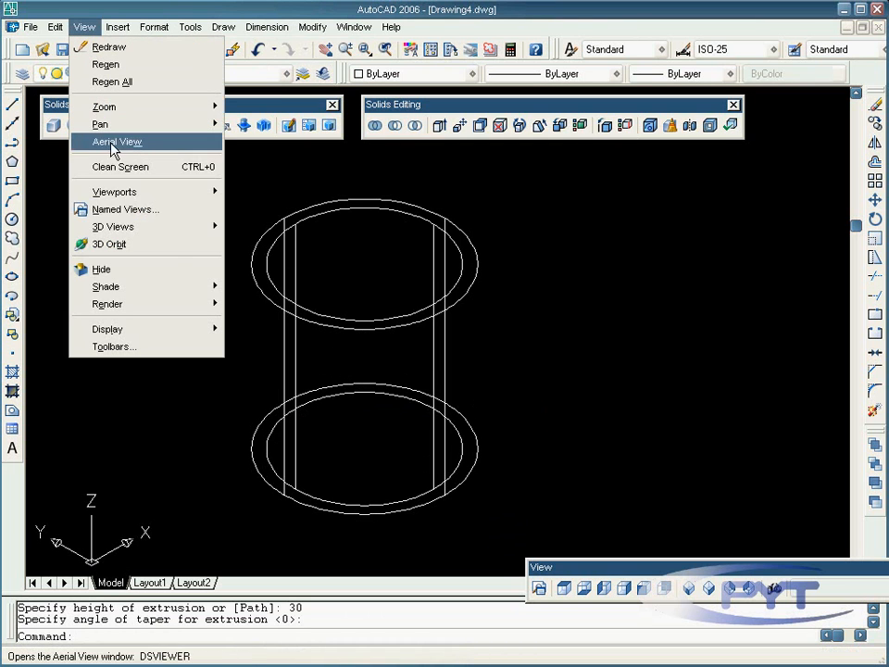
{"action": "mouse_move", "coordinate": [194, 288]}
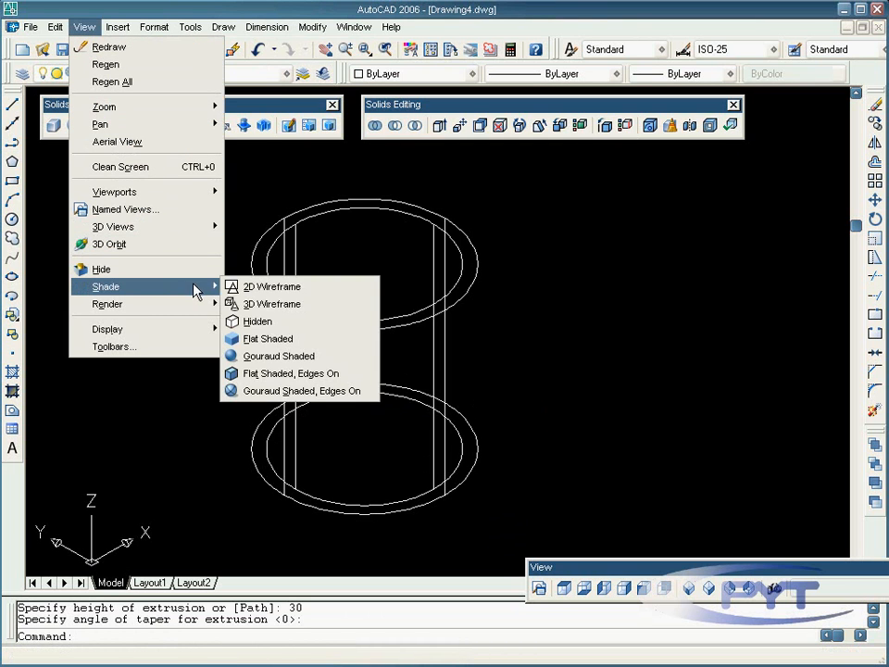
{"action": "left_click", "coordinate": [278, 339]}
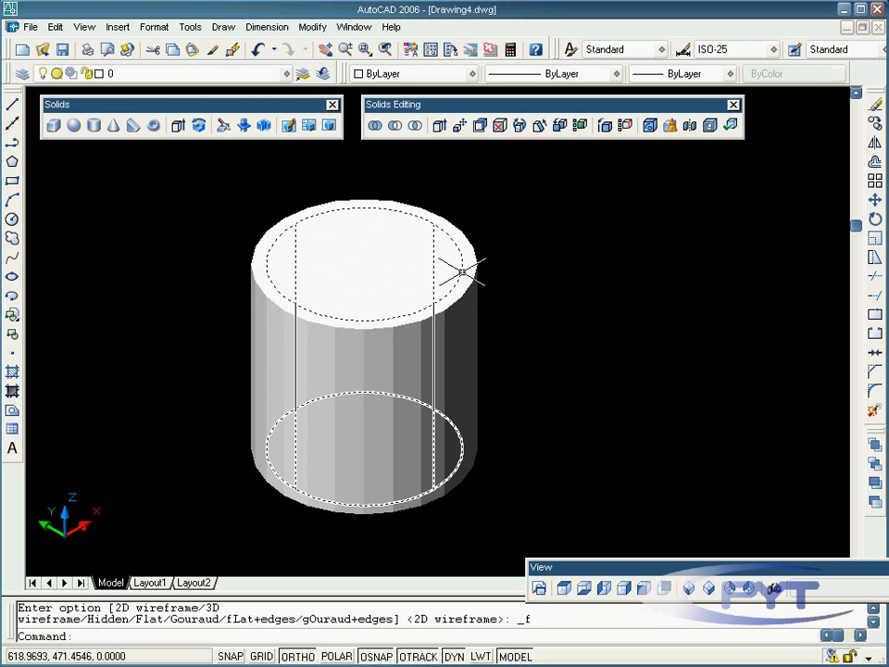
{"action": "left_click", "coordinate": [85, 28]}
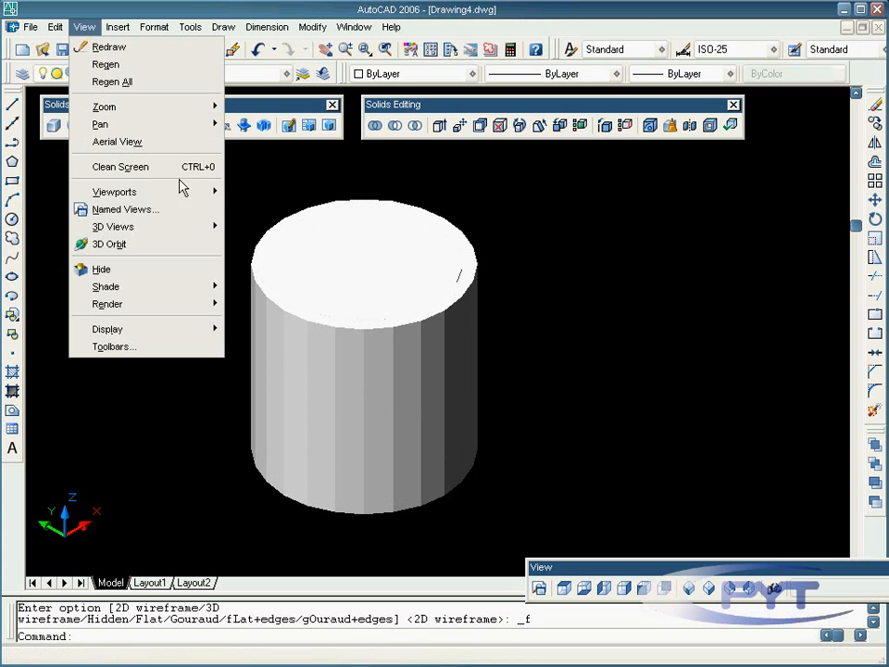
{"action": "mouse_move", "coordinate": [200, 294]}
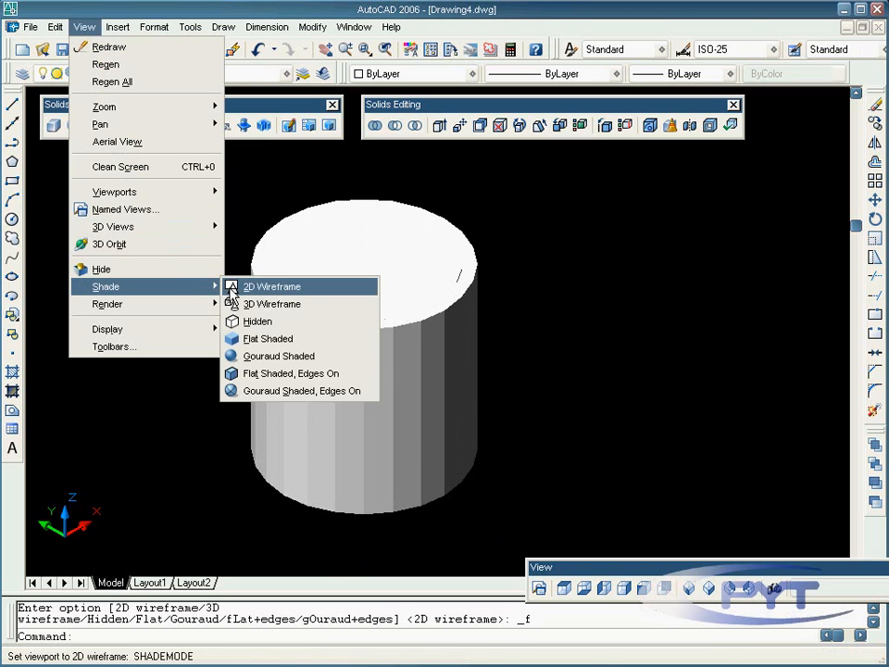
{"action": "left_click", "coordinate": [255, 285]}
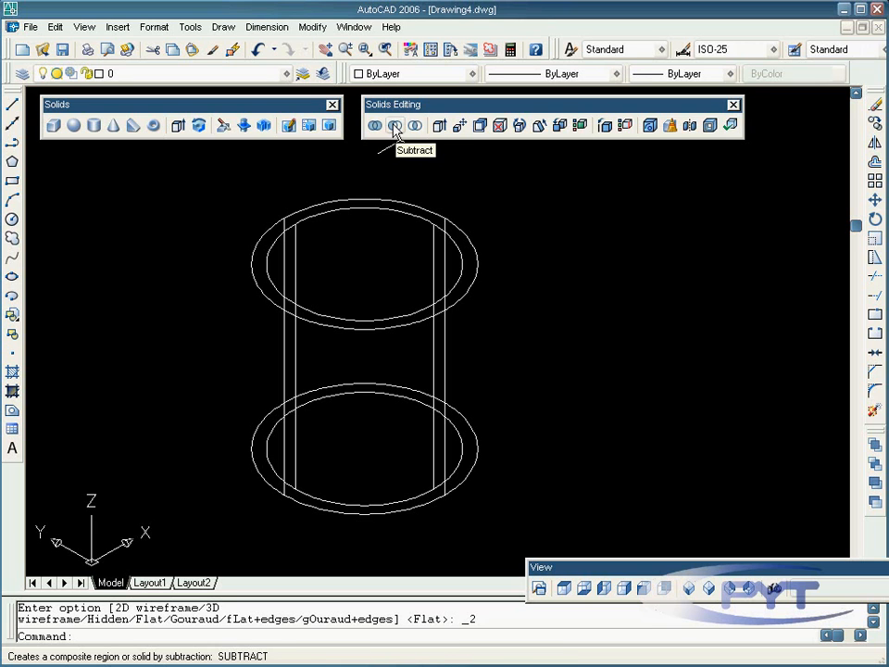
Step: Subtract the inner cylinder from the outer cylinder
{"action": "left_click", "coordinate": [395, 126]}
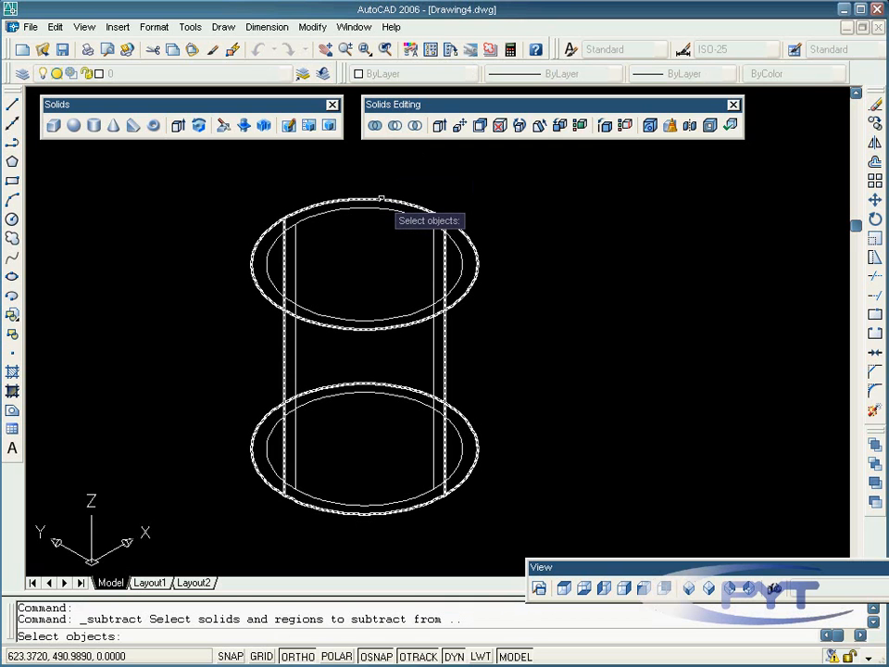
{"action": "left_click", "coordinate": [381, 198]}
{"action": "key", "text": "Return"}
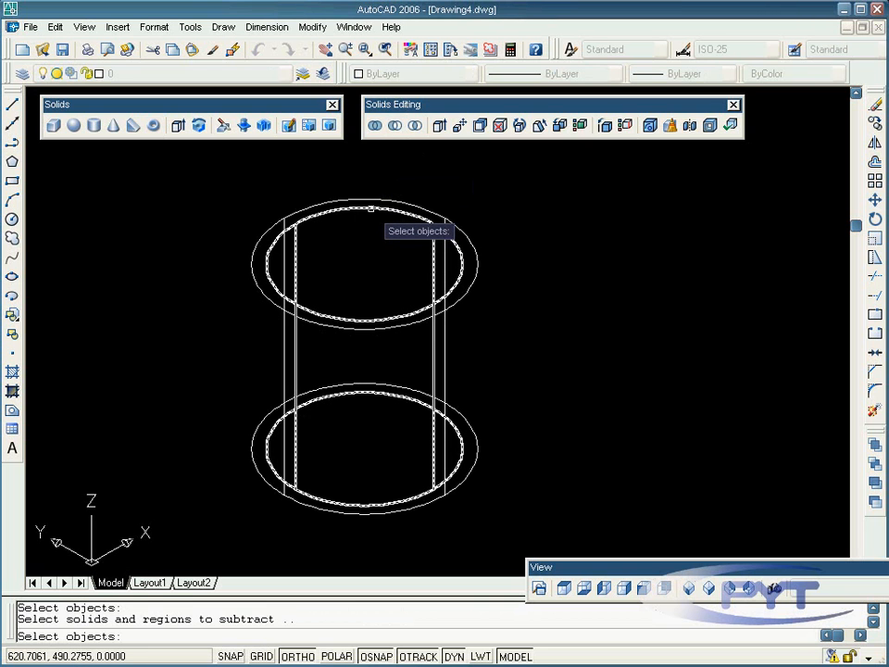
{"action": "left_click", "coordinate": [371, 208]}
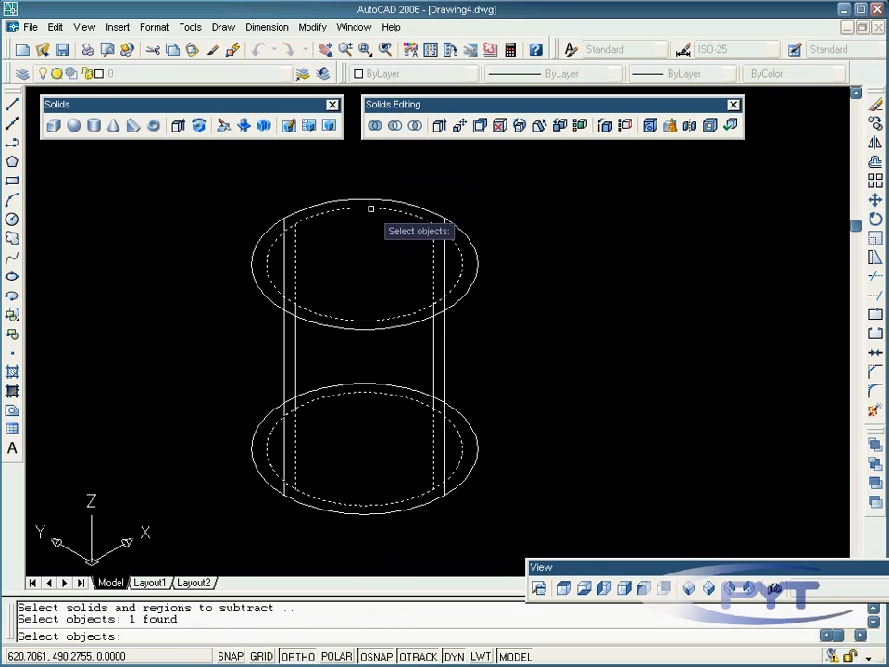
{"action": "key", "text": "Return"}
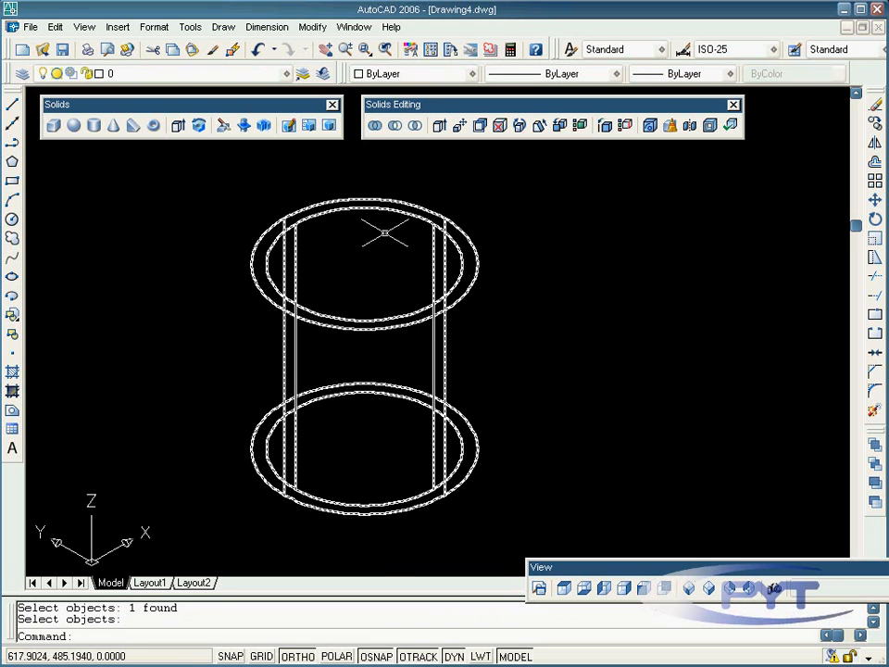
Step: View the hollow cylinder in Hidden shade mode and set its shade mode to Flat Shaded
{"action": "left_click", "coordinate": [87, 34]}
{"action": "mouse_move", "coordinate": [173, 288]}
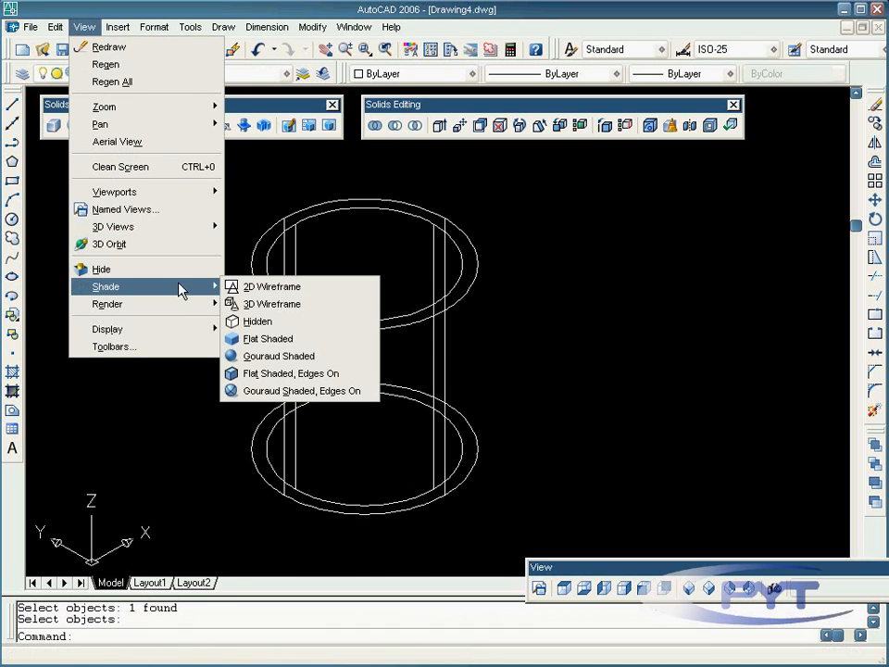
{"action": "left_click", "coordinate": [288, 322]}
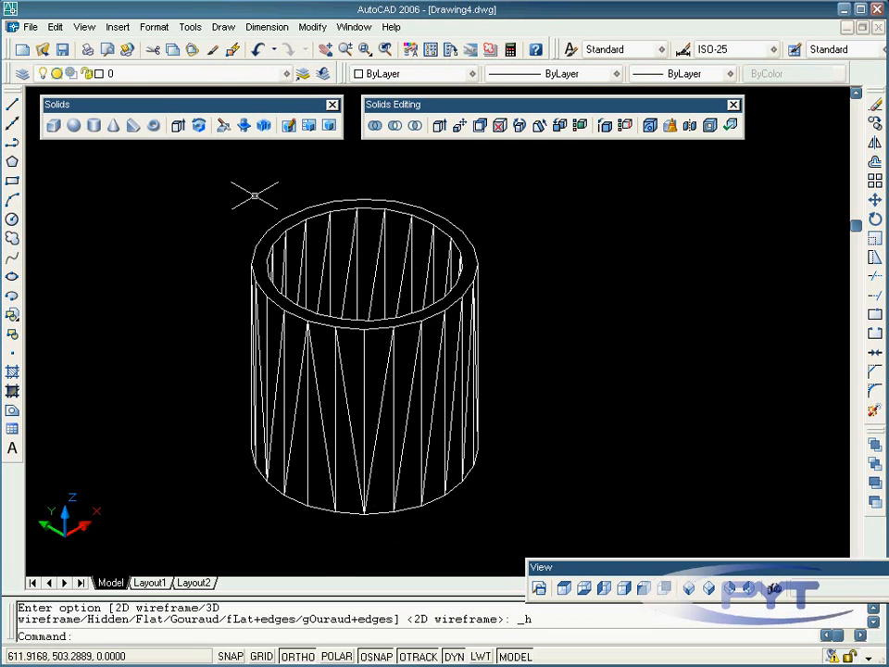
{"action": "left_click", "coordinate": [83, 27]}
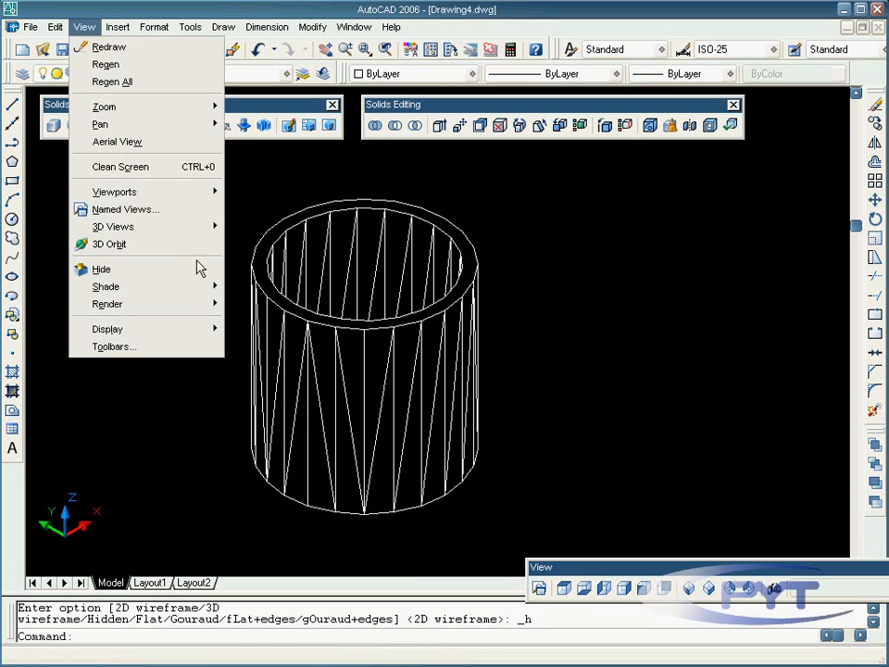
{"action": "mouse_move", "coordinate": [195, 306]}
{"action": "mouse_move", "coordinate": [185, 286]}
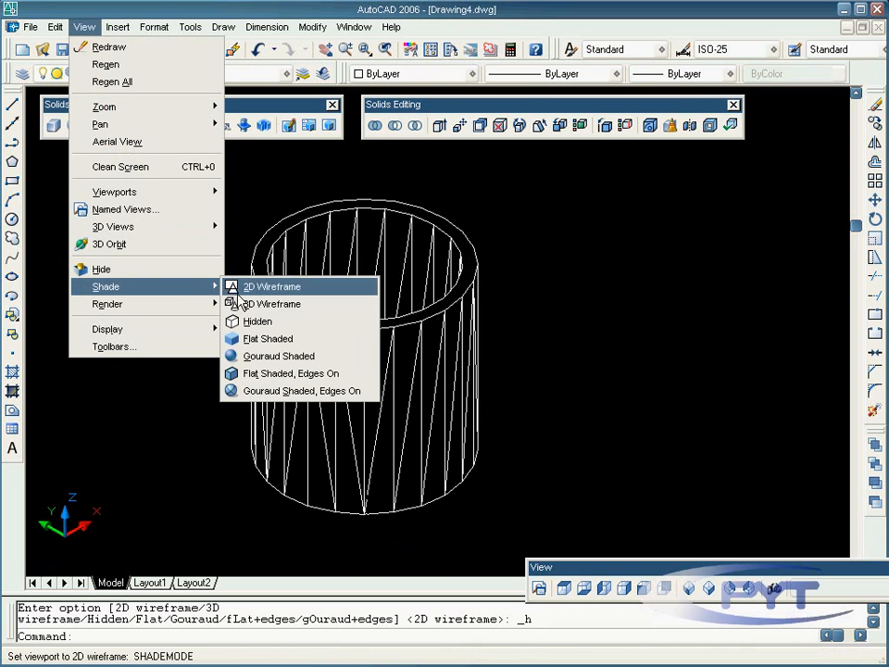
{"action": "left_click", "coordinate": [301, 339]}
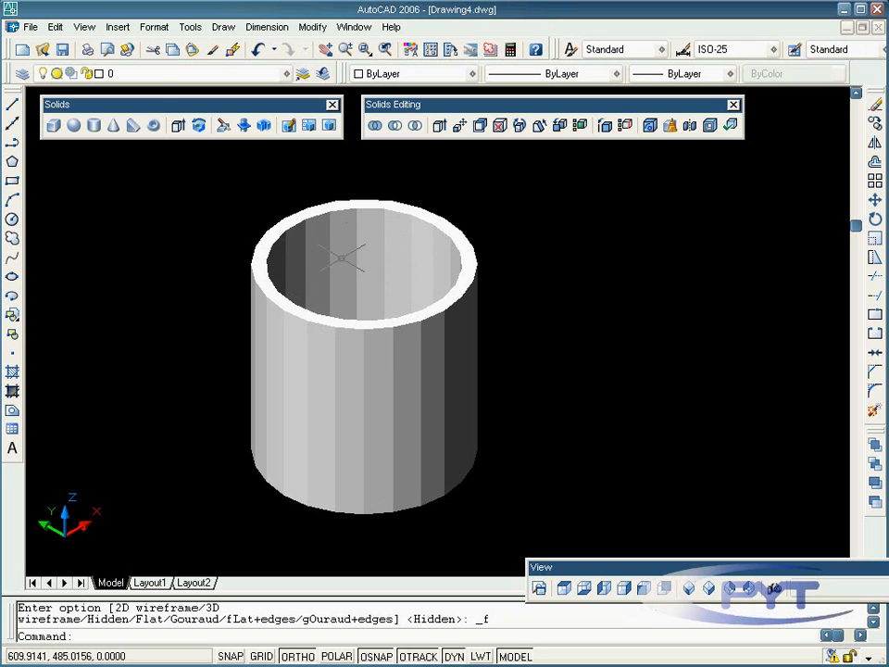
Step: Inspect the hollow cylinder from several angles with 3D Orbit, reset the view and exit the orbit
{"action": "left_click", "coordinate": [85, 27]}
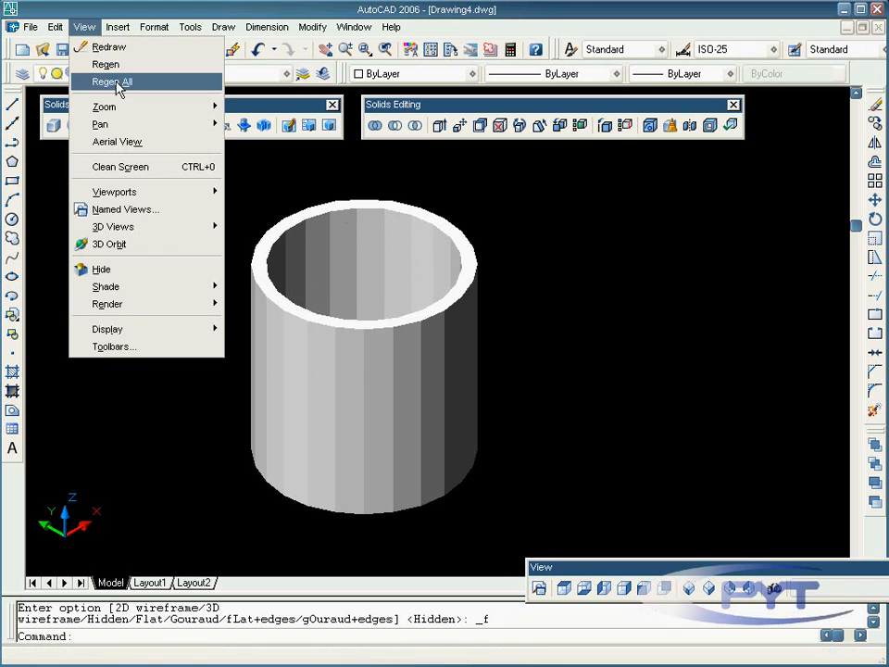
{"action": "left_click", "coordinate": [170, 244]}
{"action": "left_click_drag", "start_coordinate": [370, 305], "coordinate": [550, 366]}
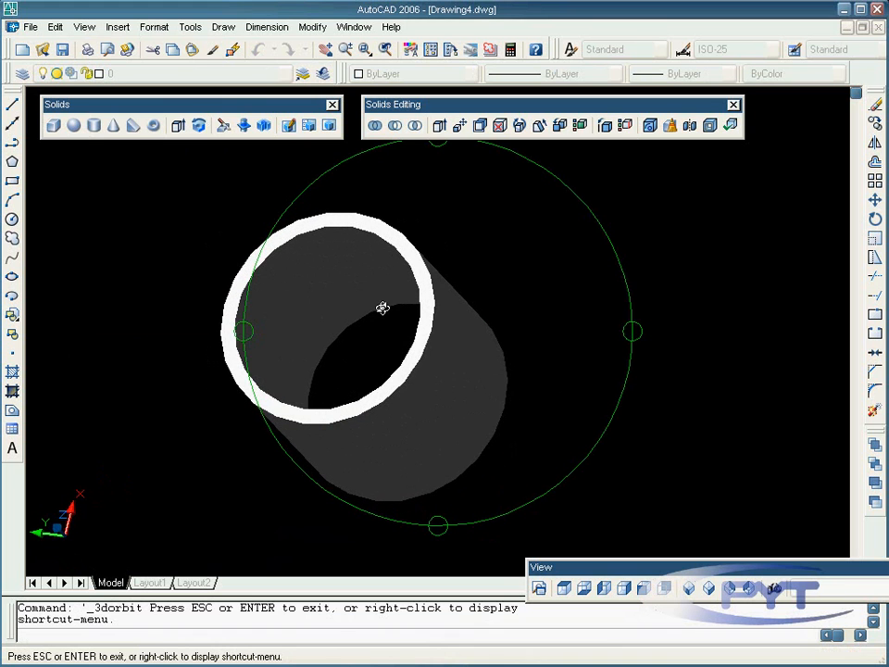
{"action": "left_click_drag", "start_coordinate": [383, 308], "coordinate": [414, 325]}
{"action": "right_click", "coordinate": [415, 325]}
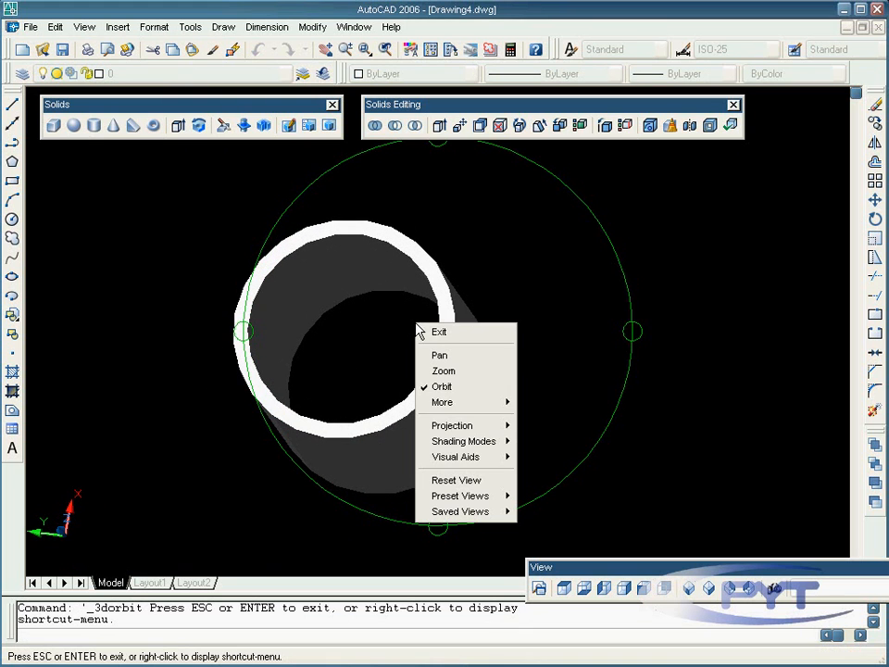
{"action": "left_click", "coordinate": [485, 479]}
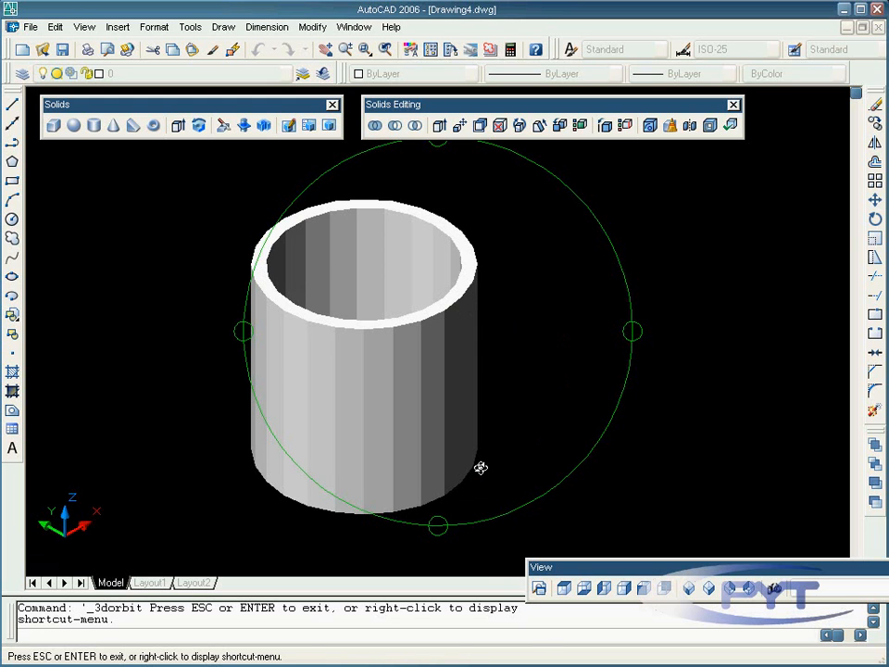
{"action": "key", "text": "Escape"}
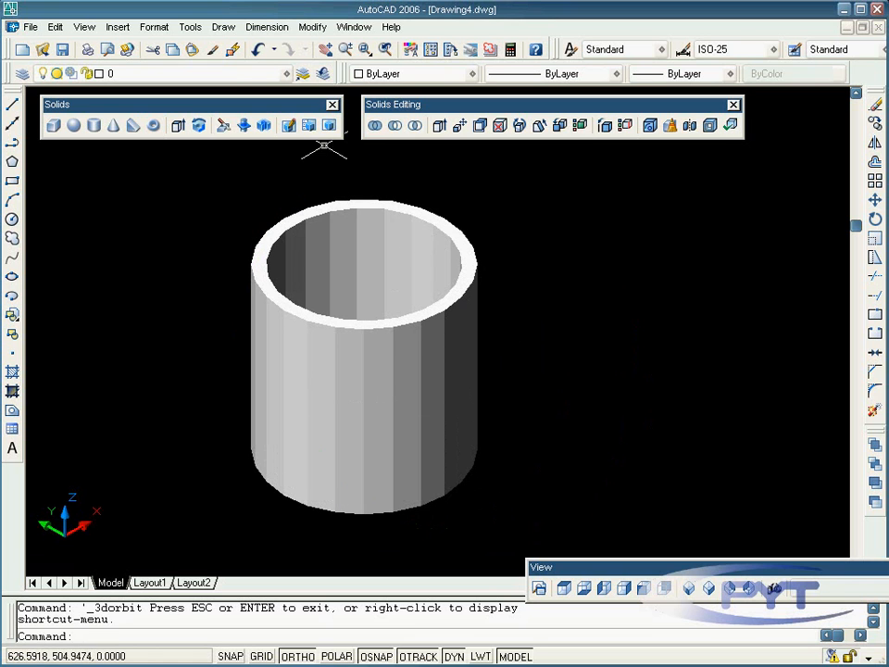
Step: Review the available solid and surface commands and browse the 3D surface objects, including Box, Pyramid, Cone, Torus, Dish and Dome, without creating one
{"action": "left_click", "coordinate": [223, 27]}
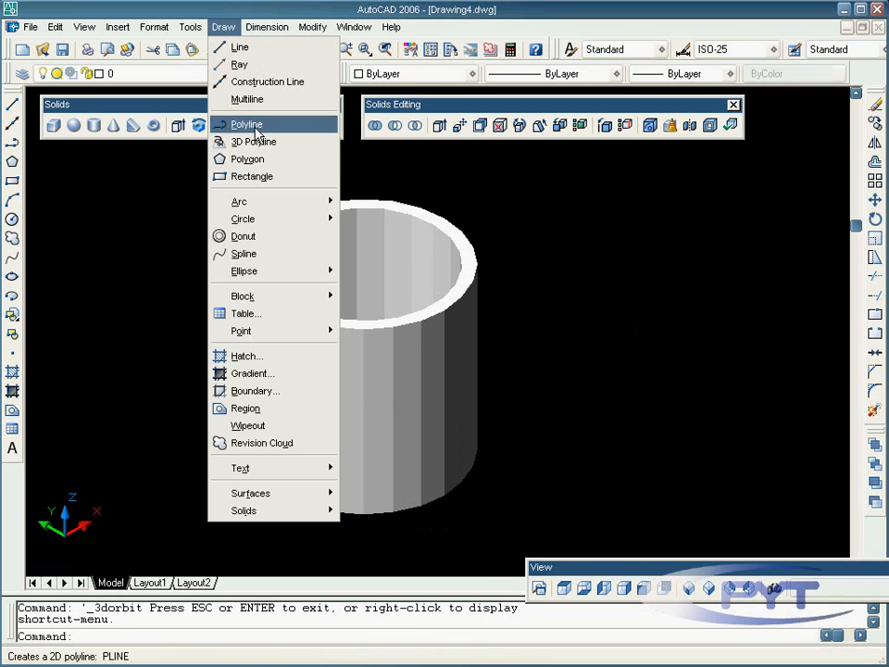
{"action": "mouse_move", "coordinate": [282, 512]}
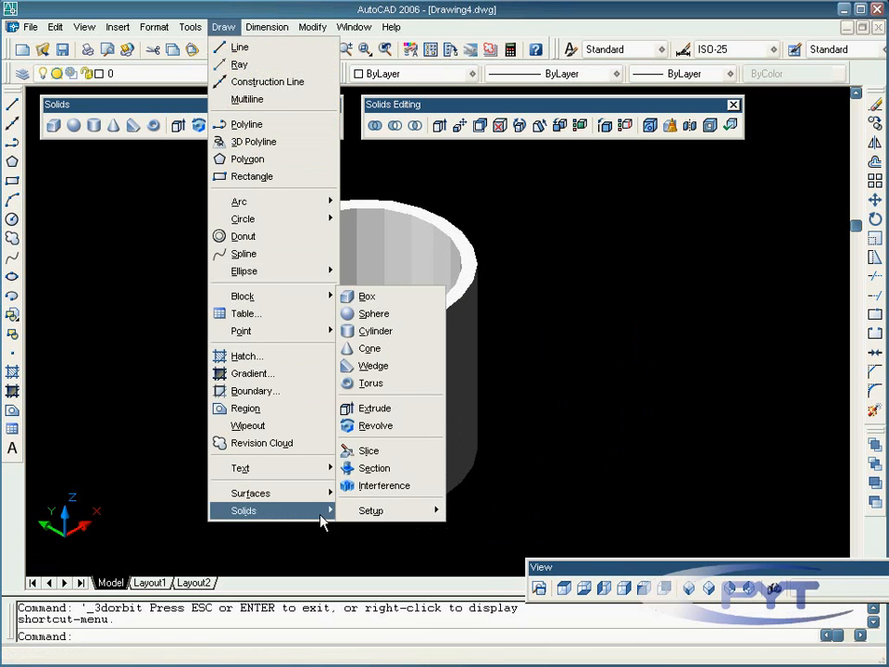
{"action": "mouse_move", "coordinate": [375, 512]}
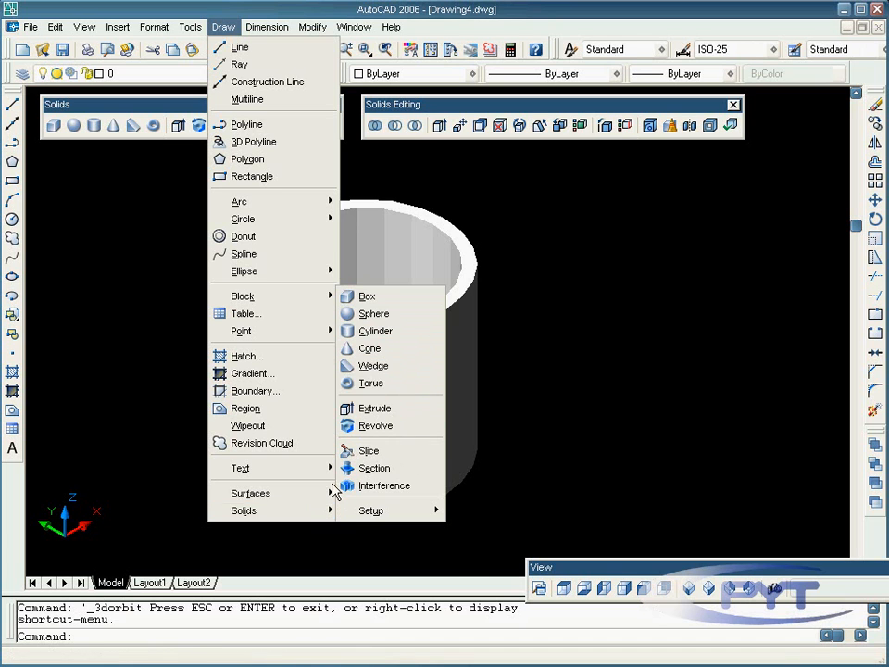
{"action": "mouse_move", "coordinate": [330, 496]}
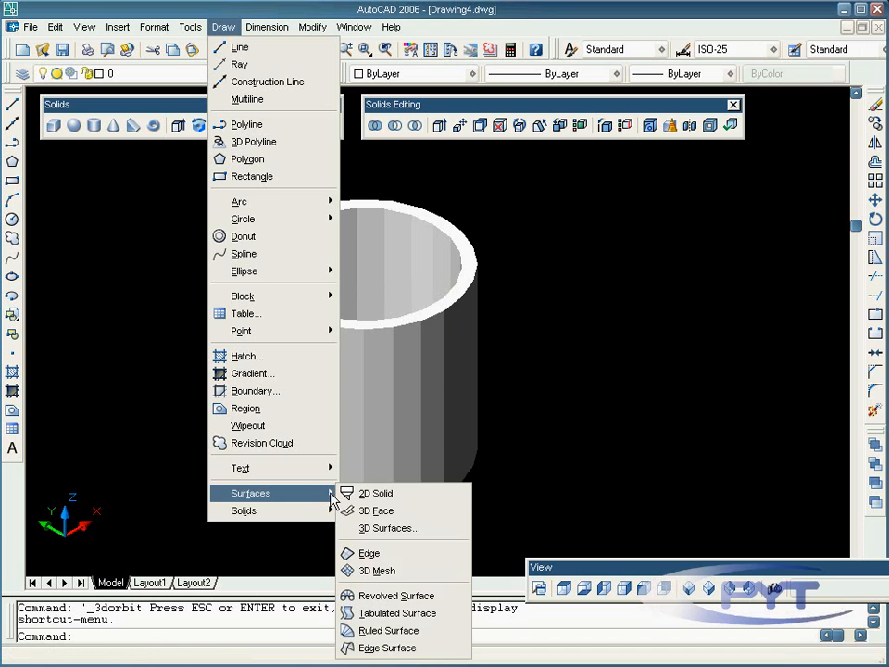
{"action": "left_click", "coordinate": [389, 528]}
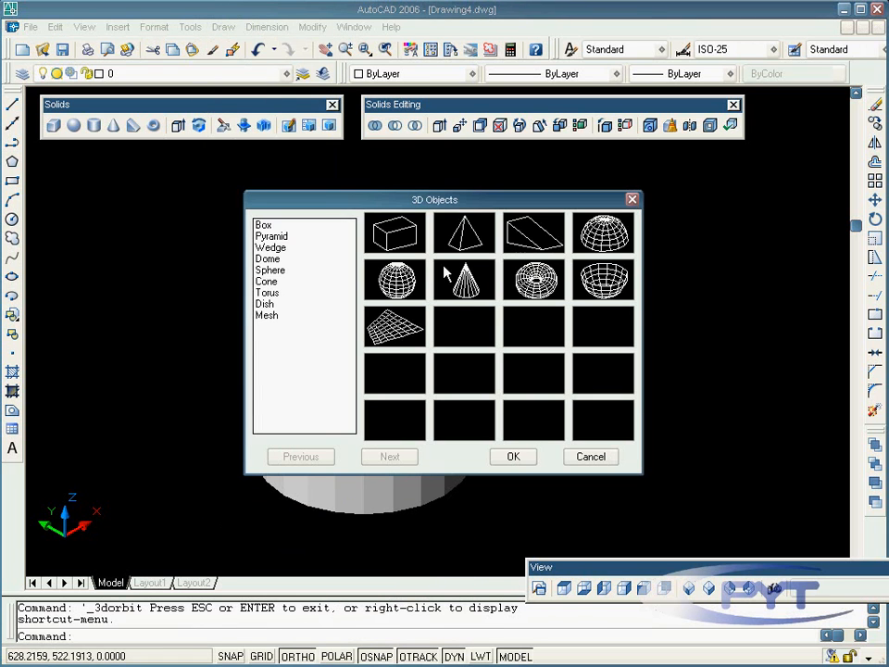
{"action": "left_click", "coordinate": [407, 241]}
{"action": "left_click", "coordinate": [463, 242]}
{"action": "left_click", "coordinate": [472, 290]}
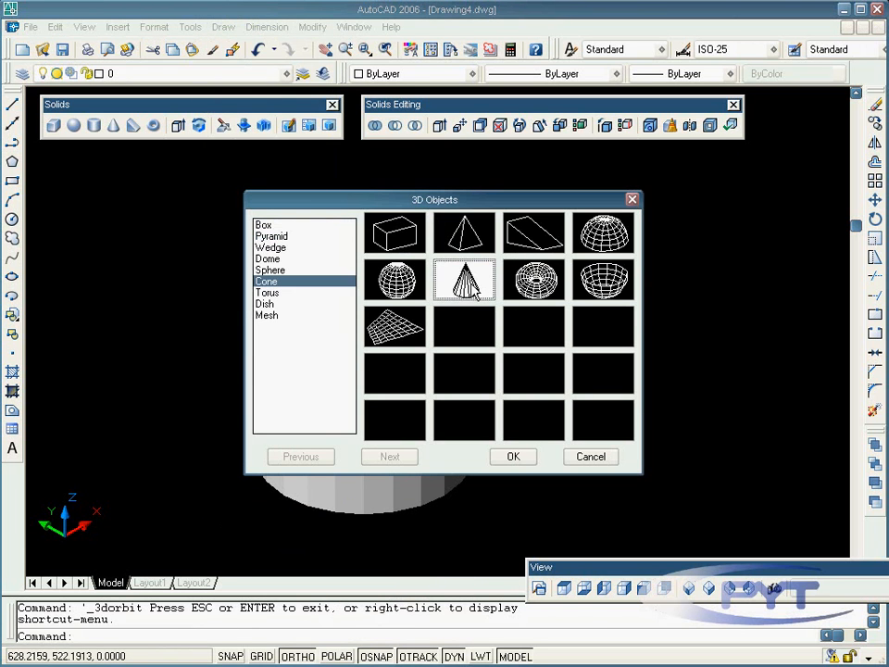
{"action": "left_click", "coordinate": [535, 277]}
{"action": "left_click", "coordinate": [602, 279]}
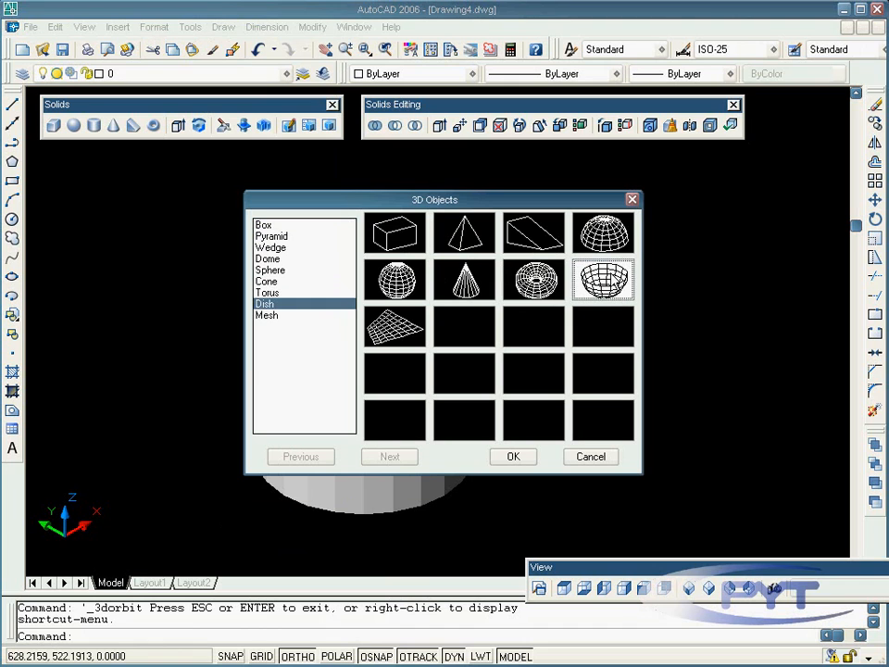
{"action": "left_click", "coordinate": [603, 237]}
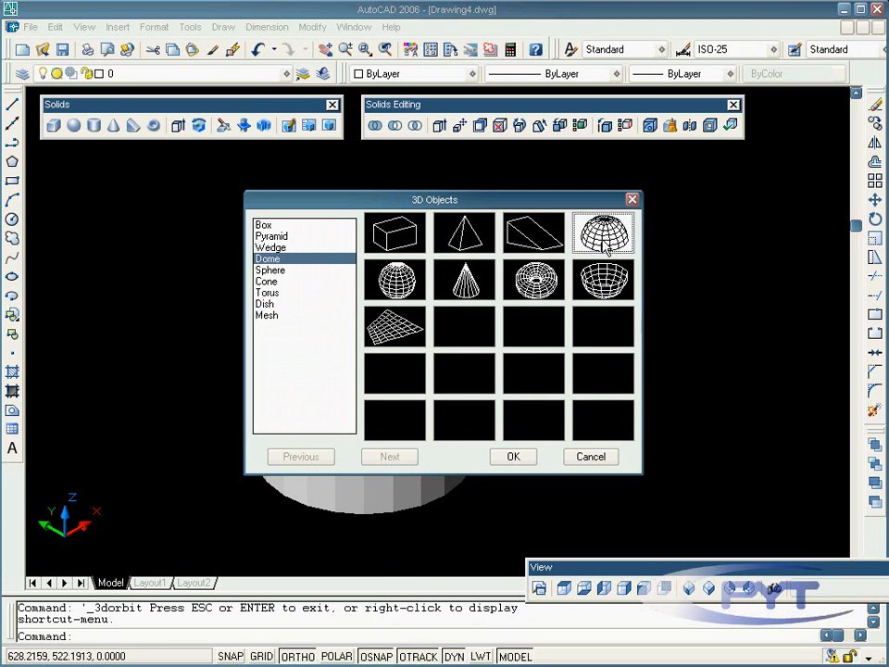
{"action": "left_click", "coordinate": [589, 458]}
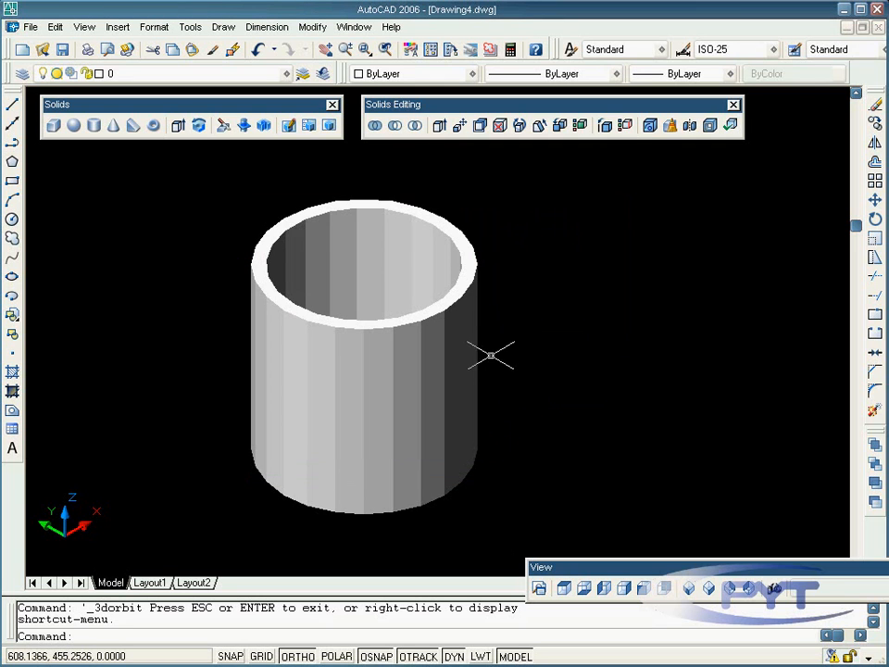